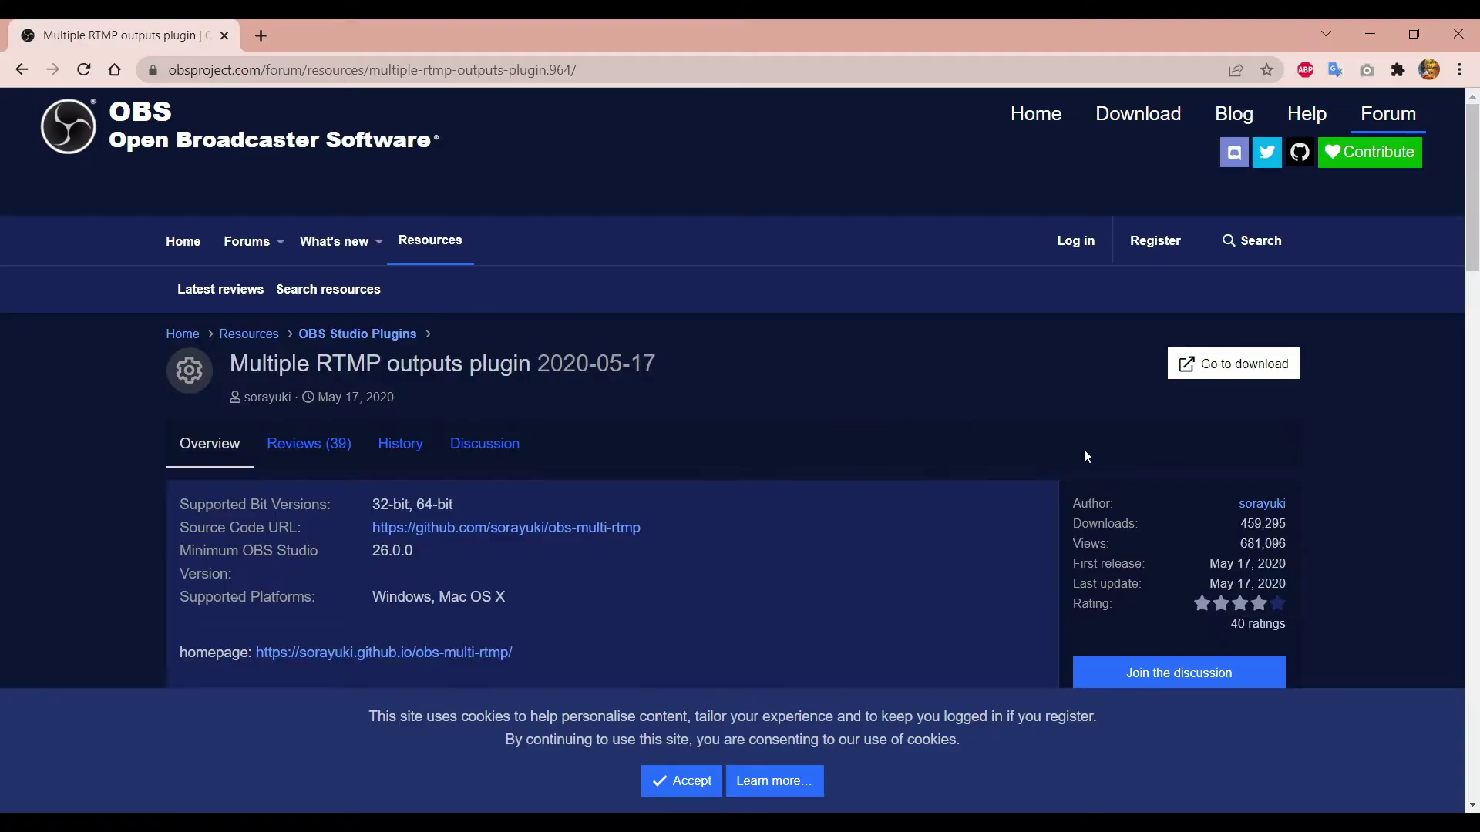
Download obs-multi-rtmp-portable.zip from the plugin's 0.2.8 GitHub release assets.
{"action": "left_click", "coordinate": [1212, 372]}
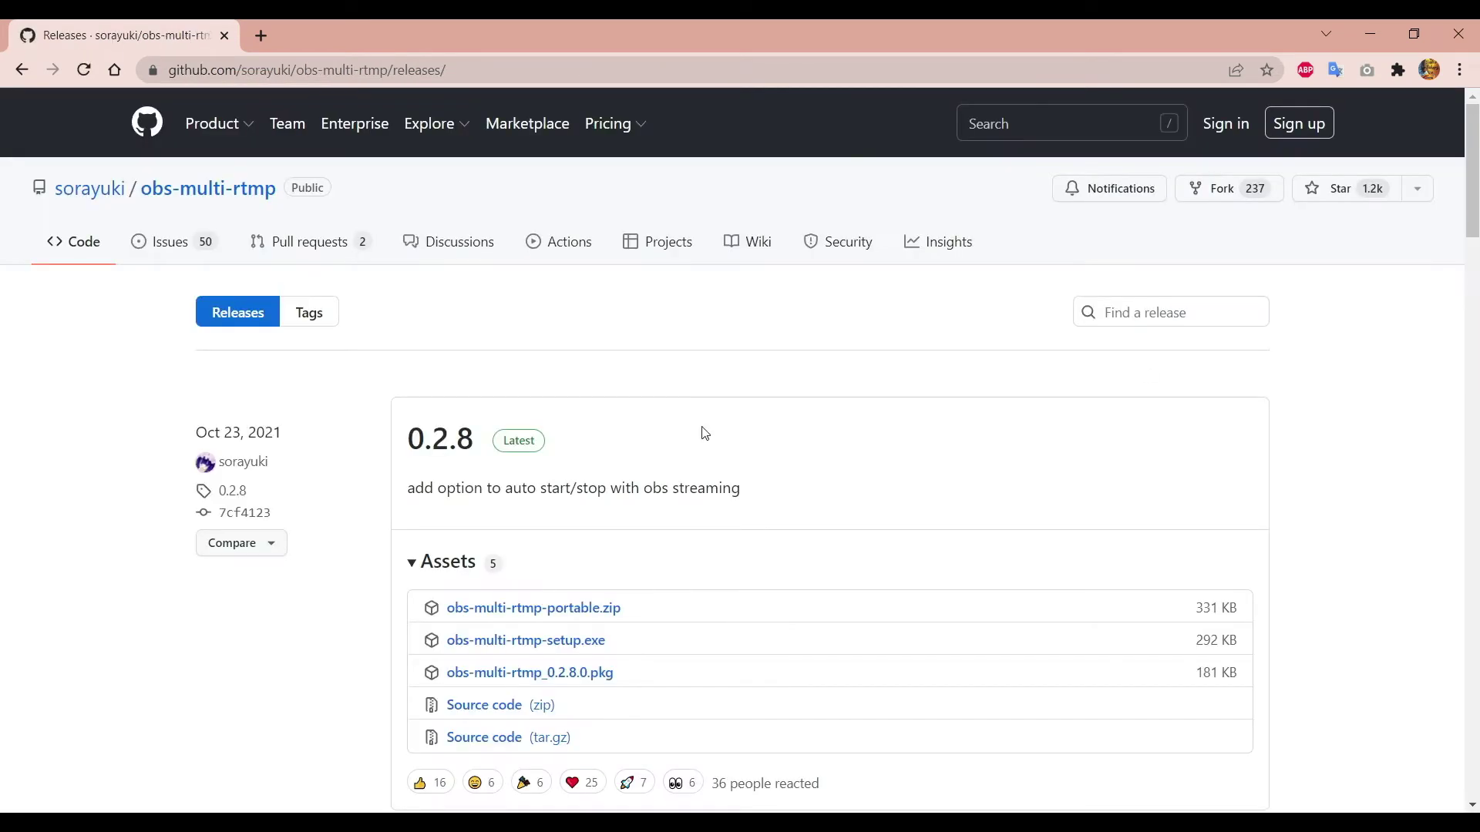
{"action": "left_click", "coordinate": [501, 620]}
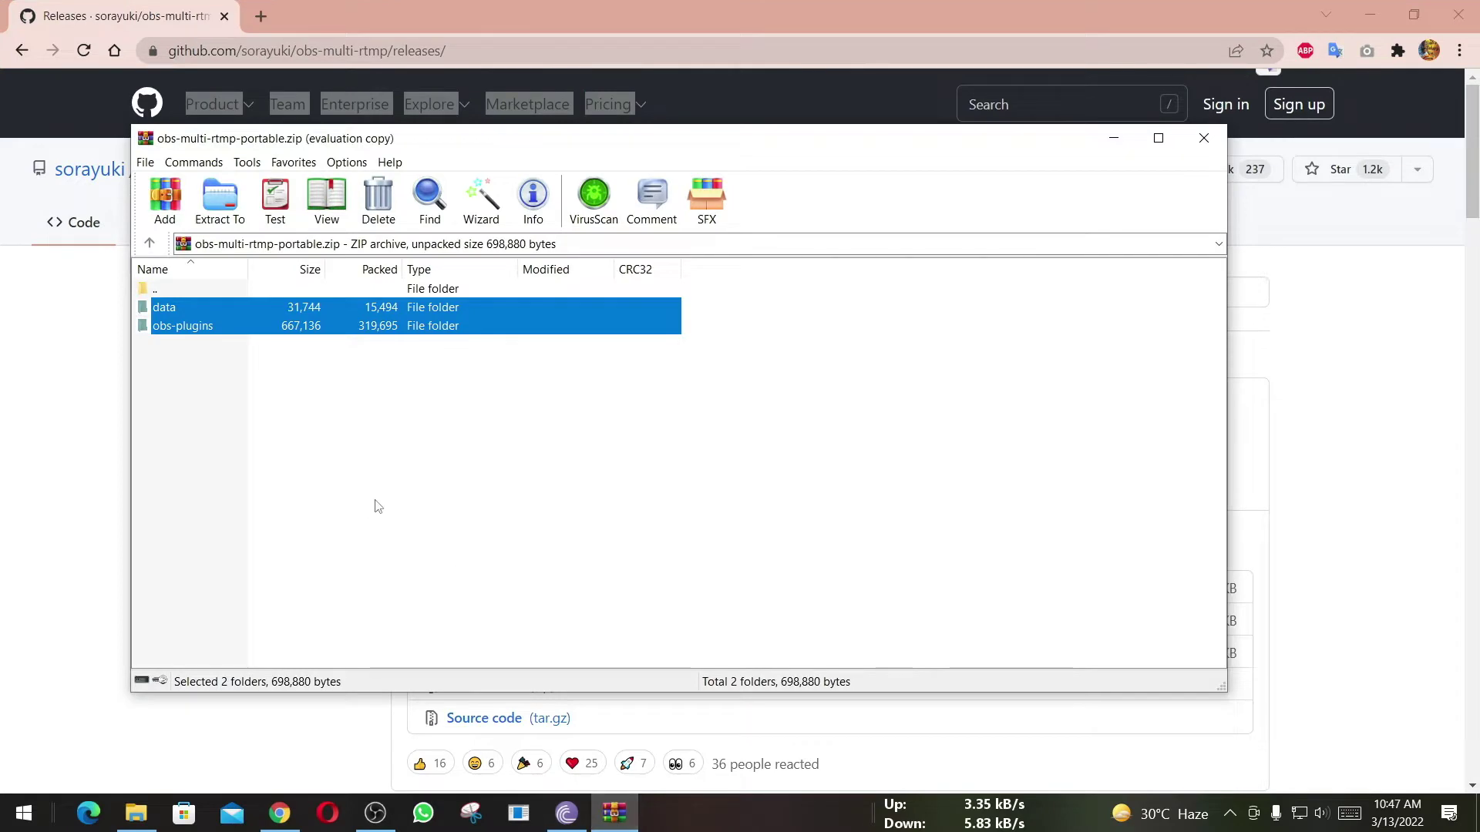
Copy the selected data and obs-plugins folders from the WinRAR archive to the clipboard.
{"action": "right_click", "coordinate": [185, 316]}
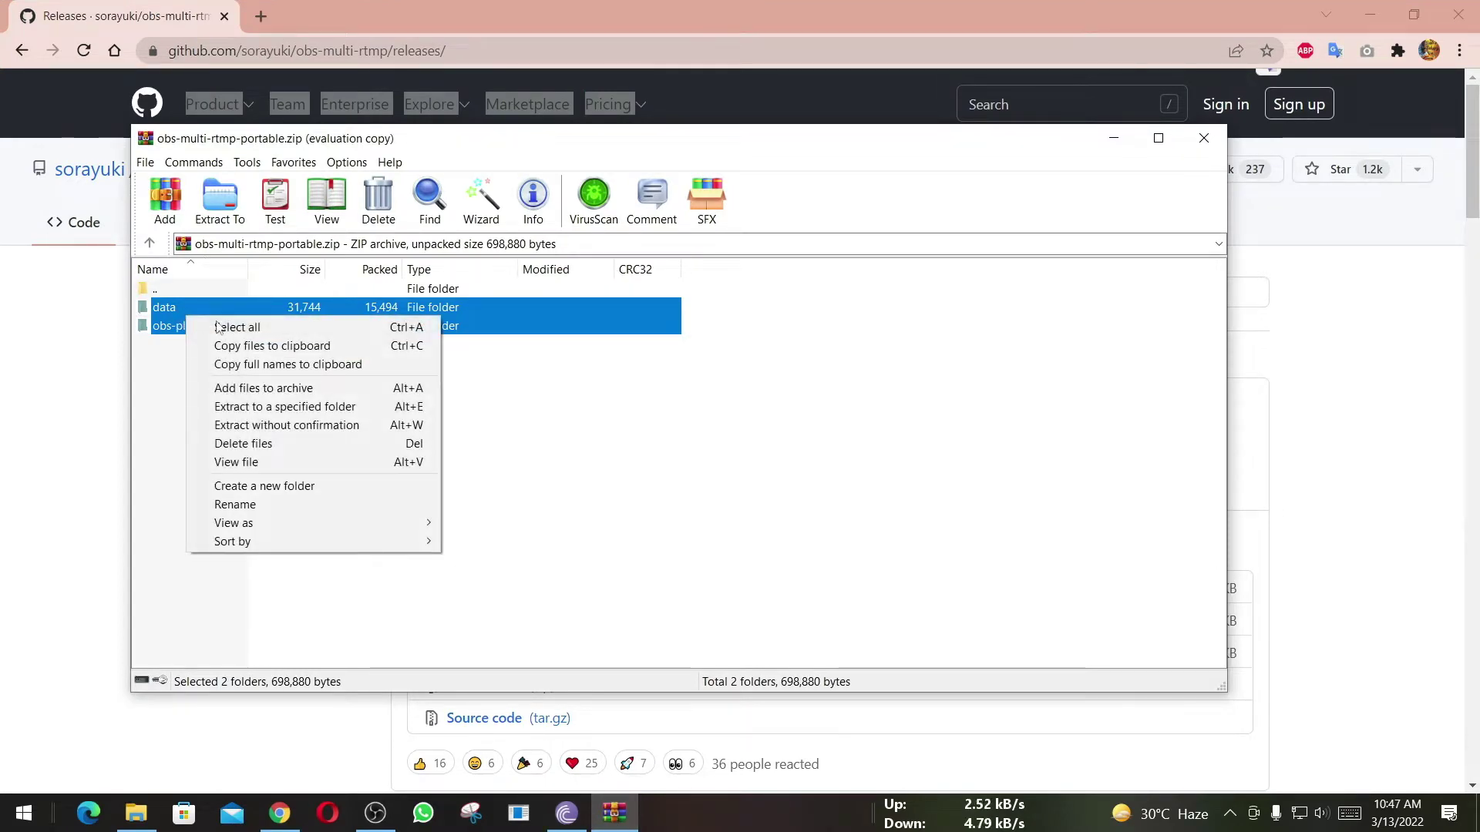
{"action": "left_click", "coordinate": [277, 346]}
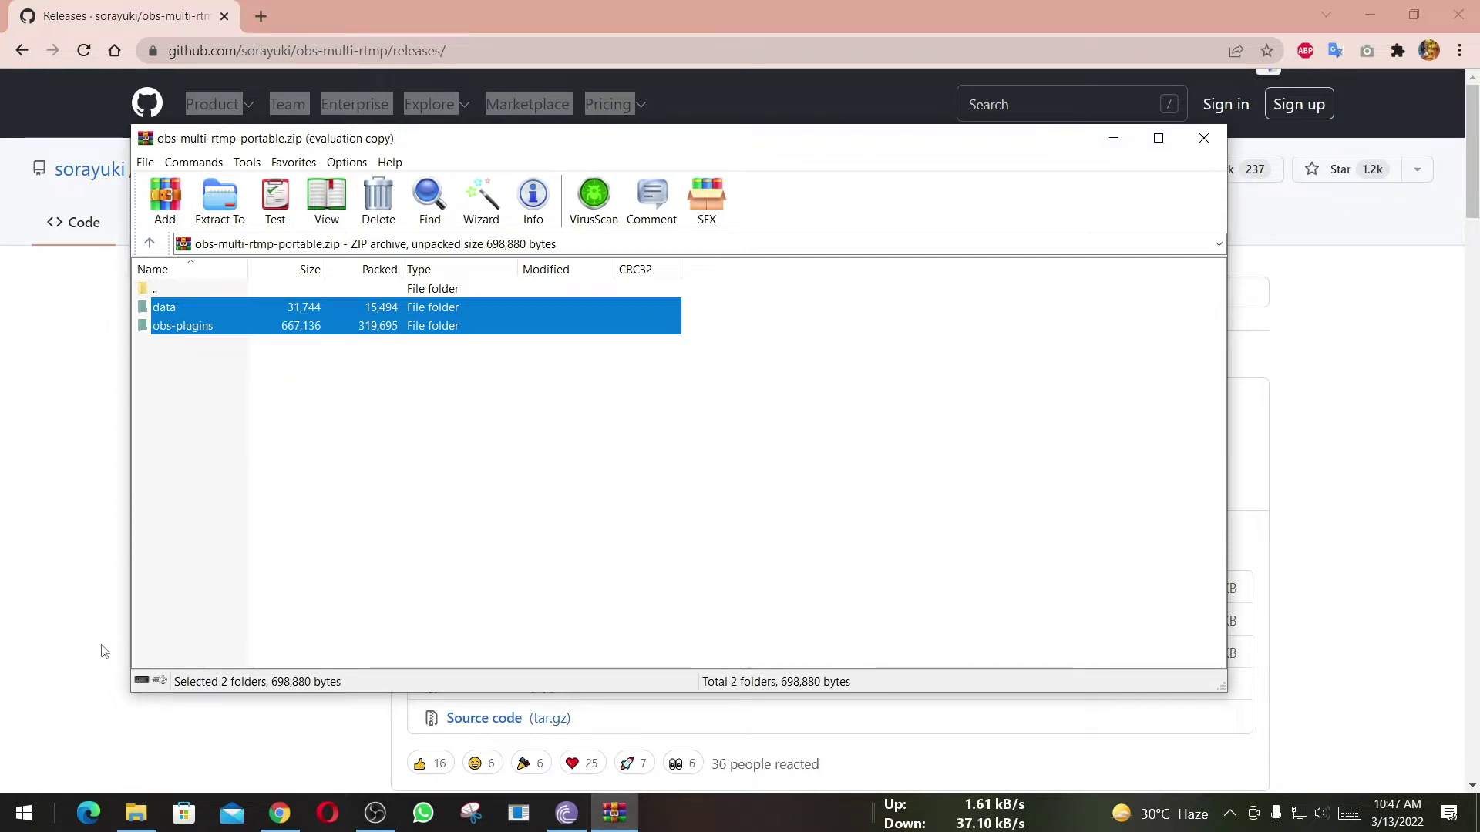
Navigate File Explorer to C:\Program Files\obs-studio.
{"action": "left_click", "coordinate": [134, 815]}
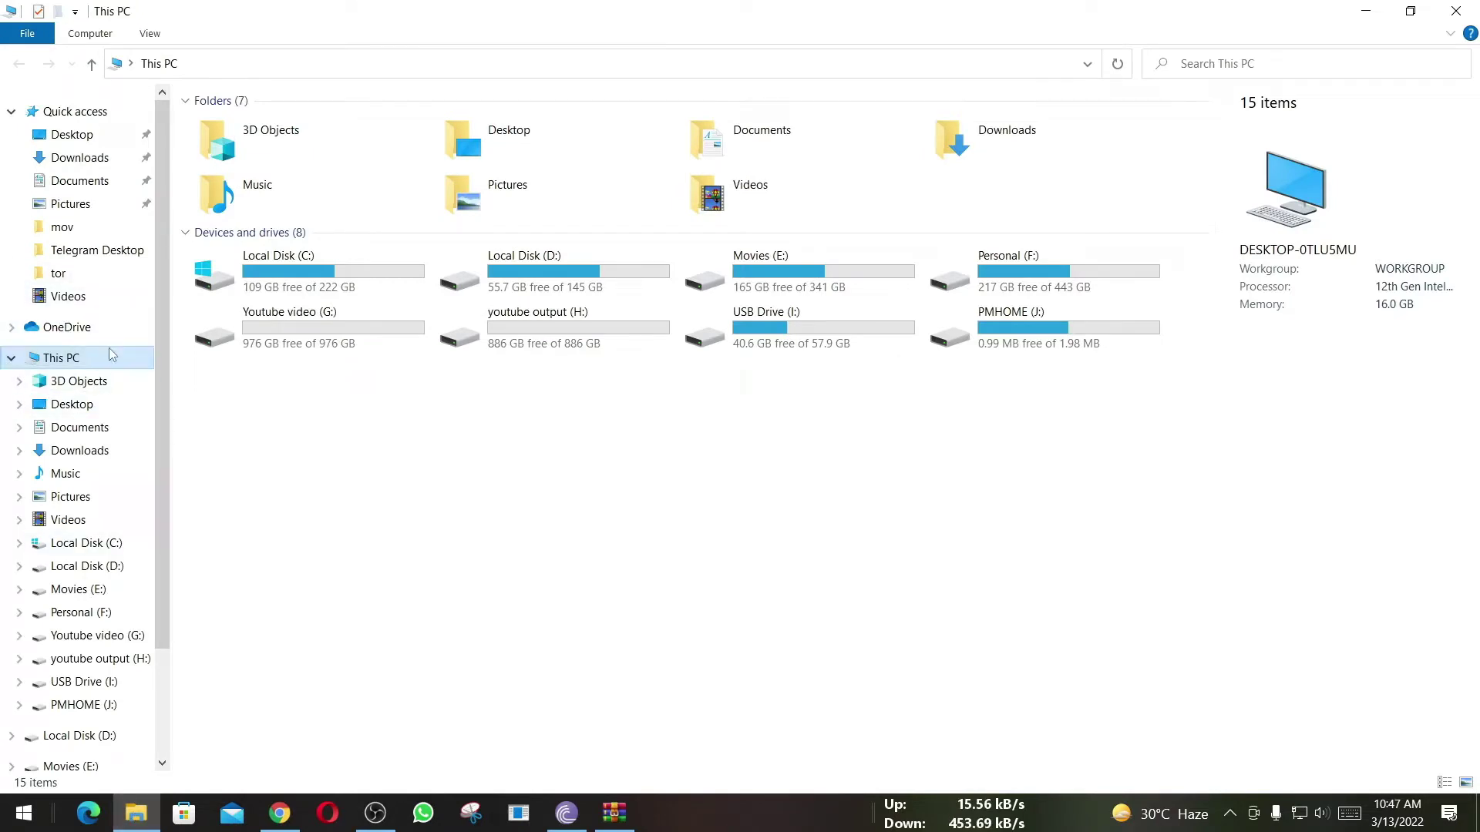
{"action": "double_click", "coordinate": [279, 287]}
{"action": "left_click", "coordinate": [276, 170]}
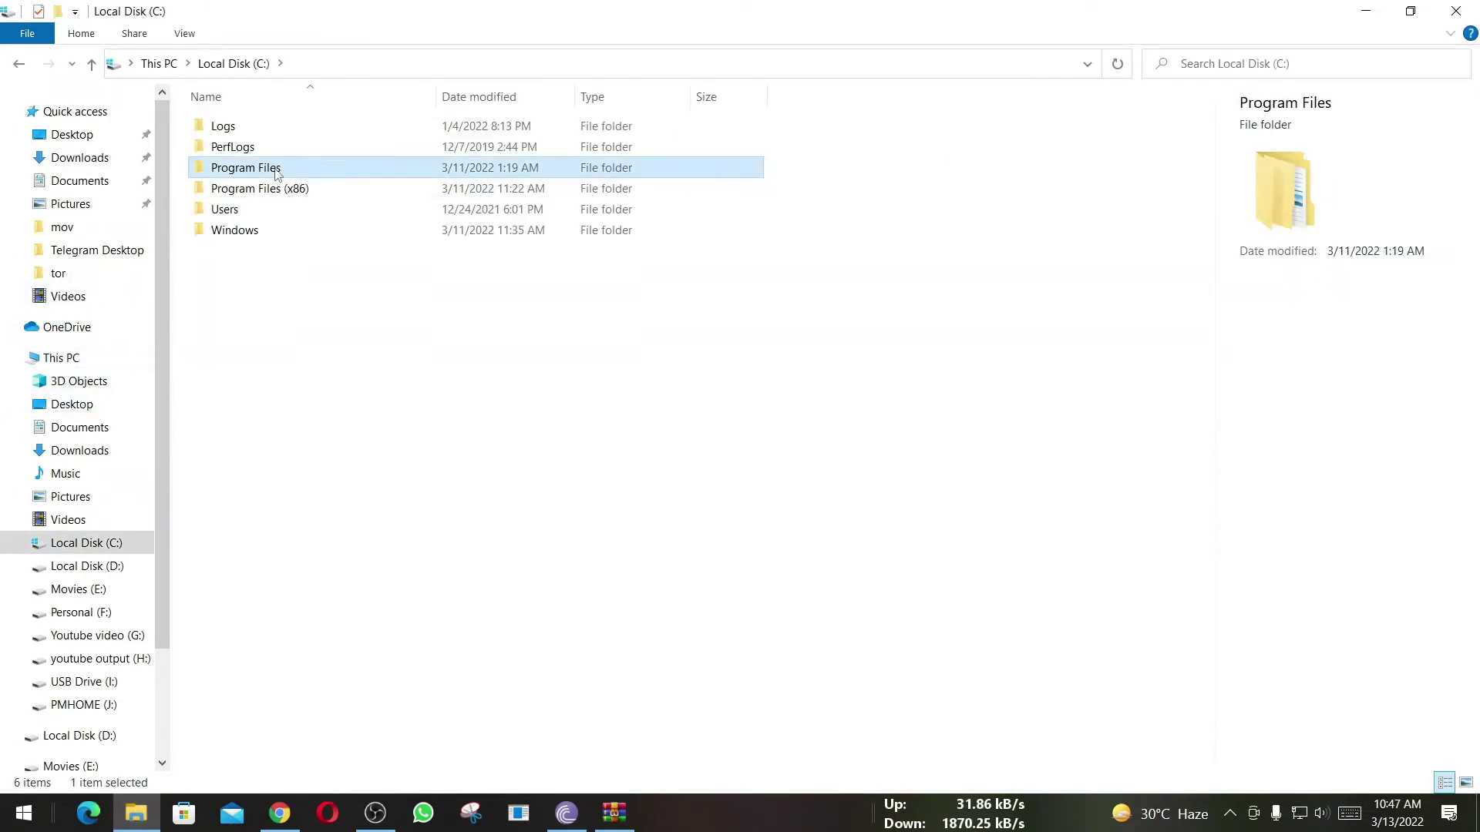
{"action": "double_click", "coordinate": [275, 171]}
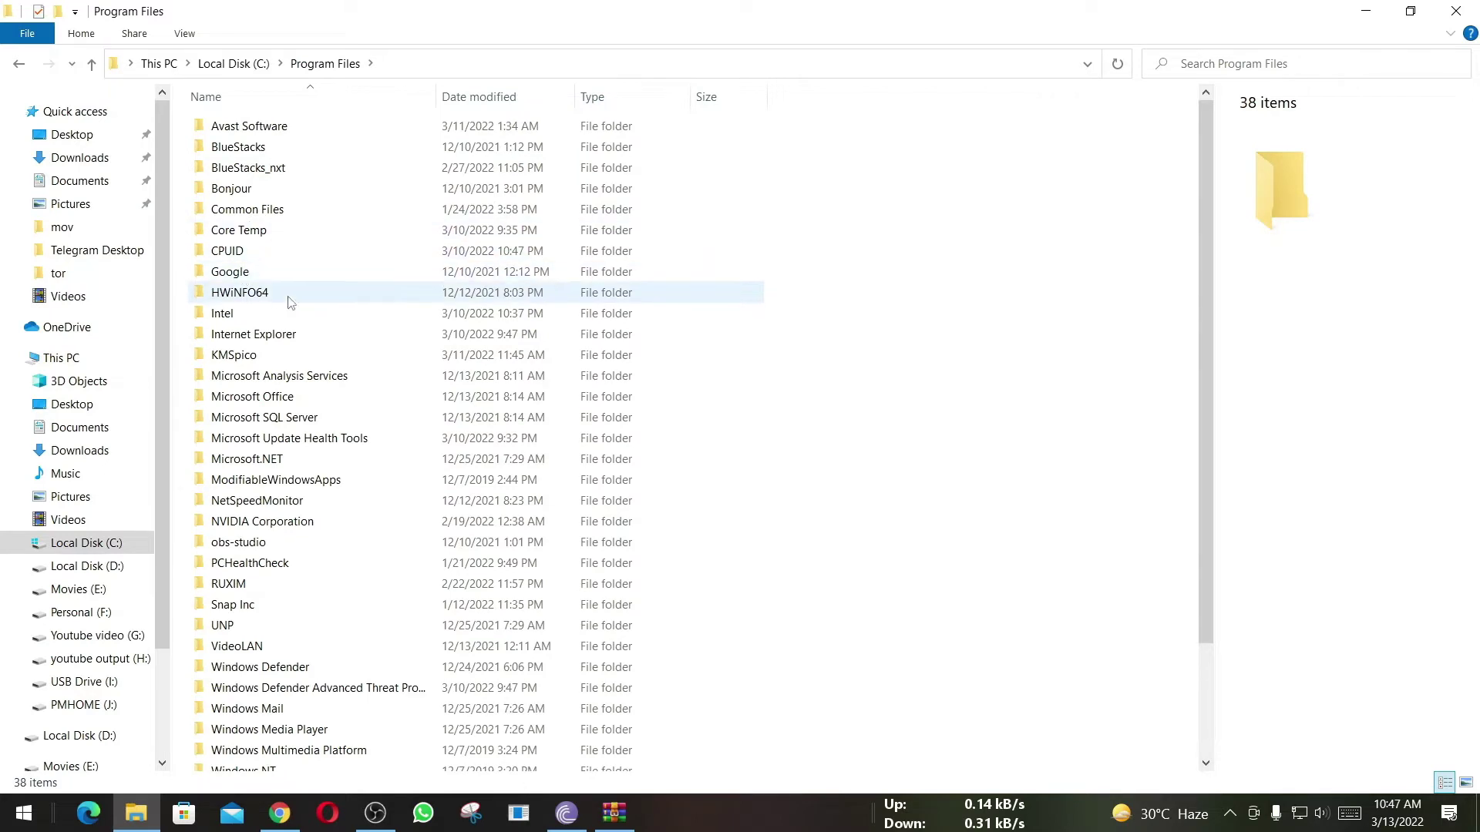
{"action": "left_click", "coordinate": [319, 544]}
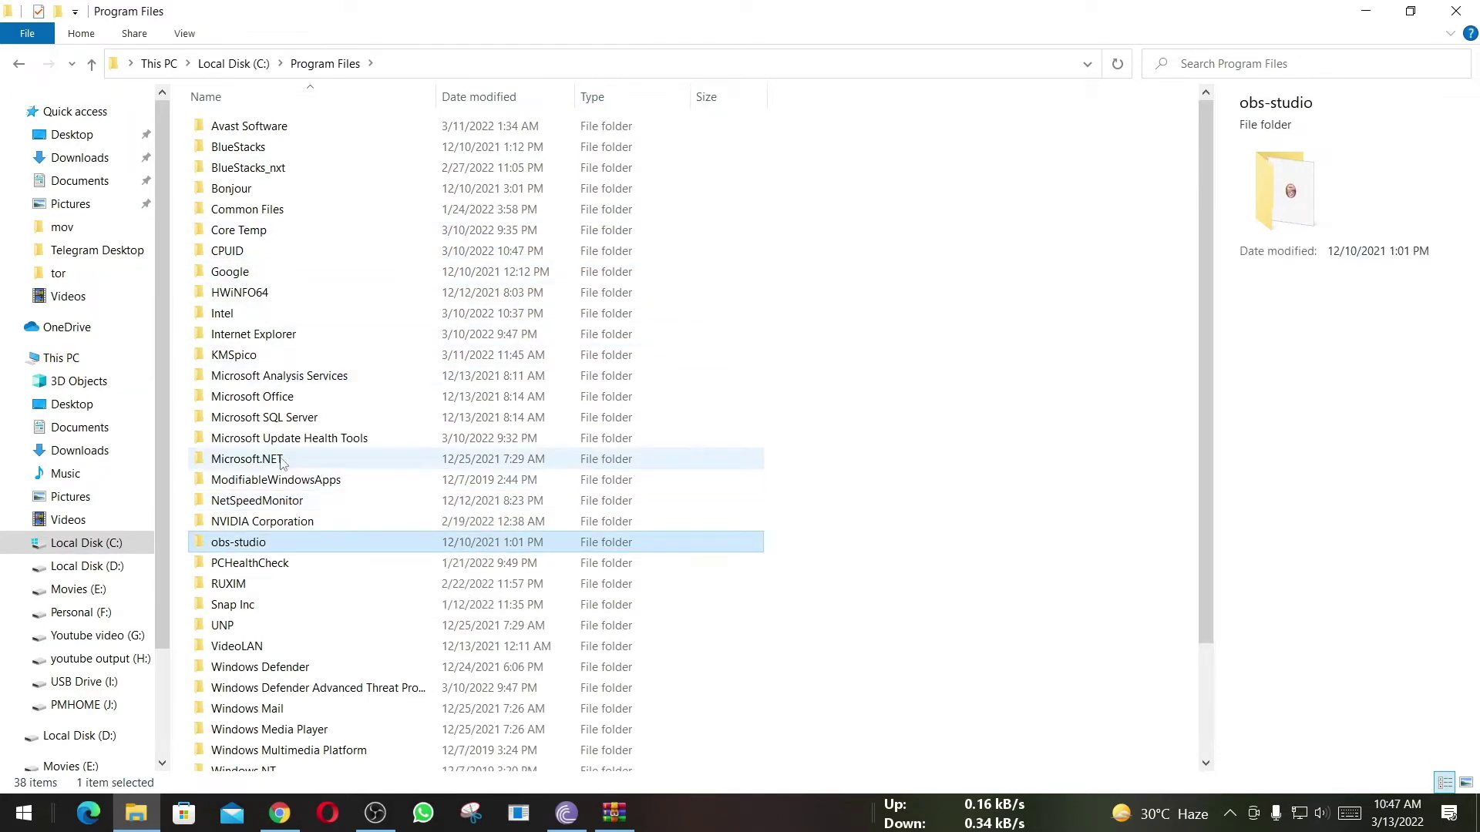
{"action": "double_click", "coordinate": [271, 541]}
Paste the plugin folders there, granting administrator permission for all items.
{"action": "right_click", "coordinate": [342, 310]}
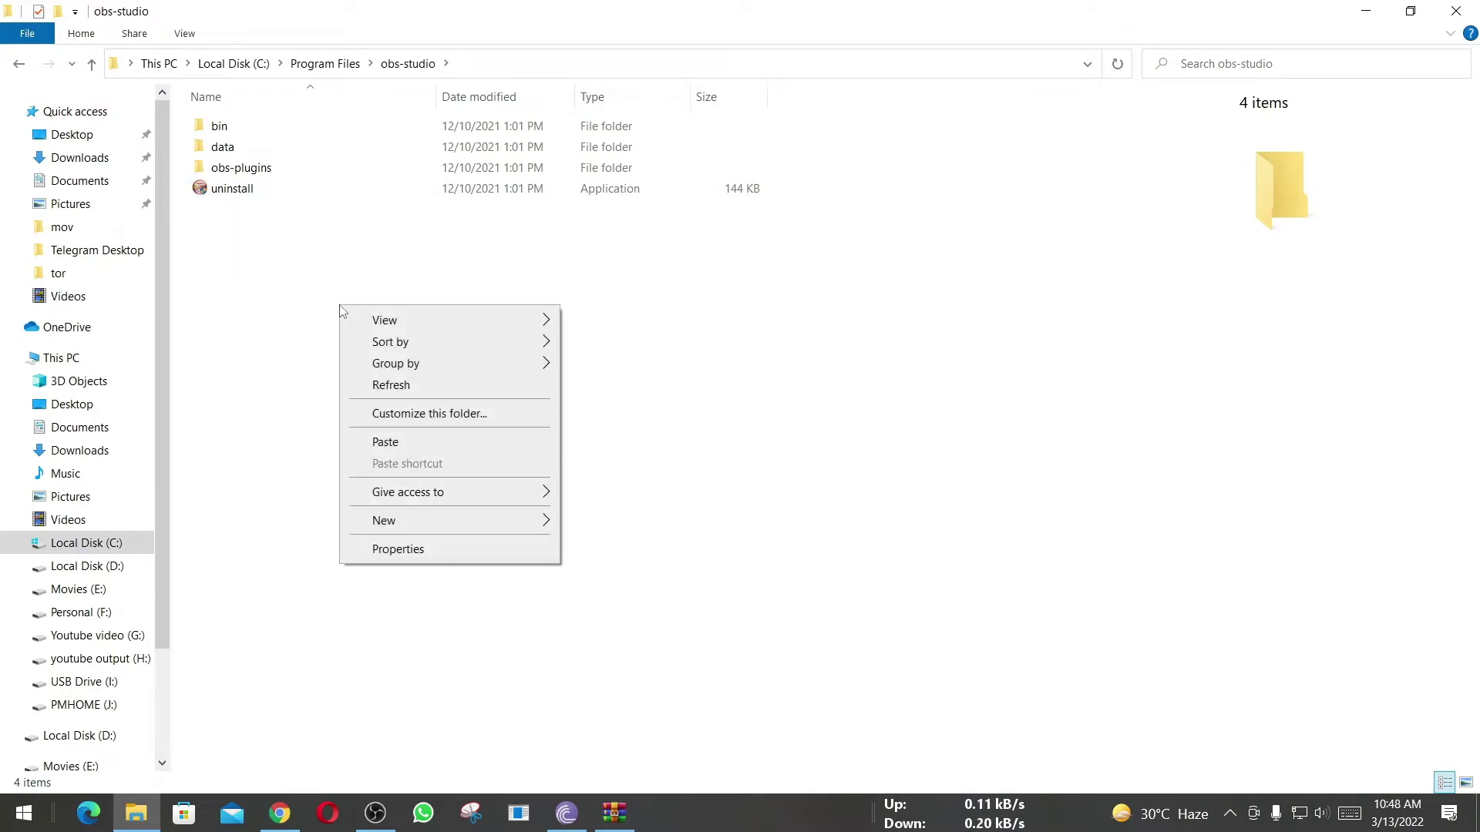
{"action": "left_click", "coordinate": [408, 444]}
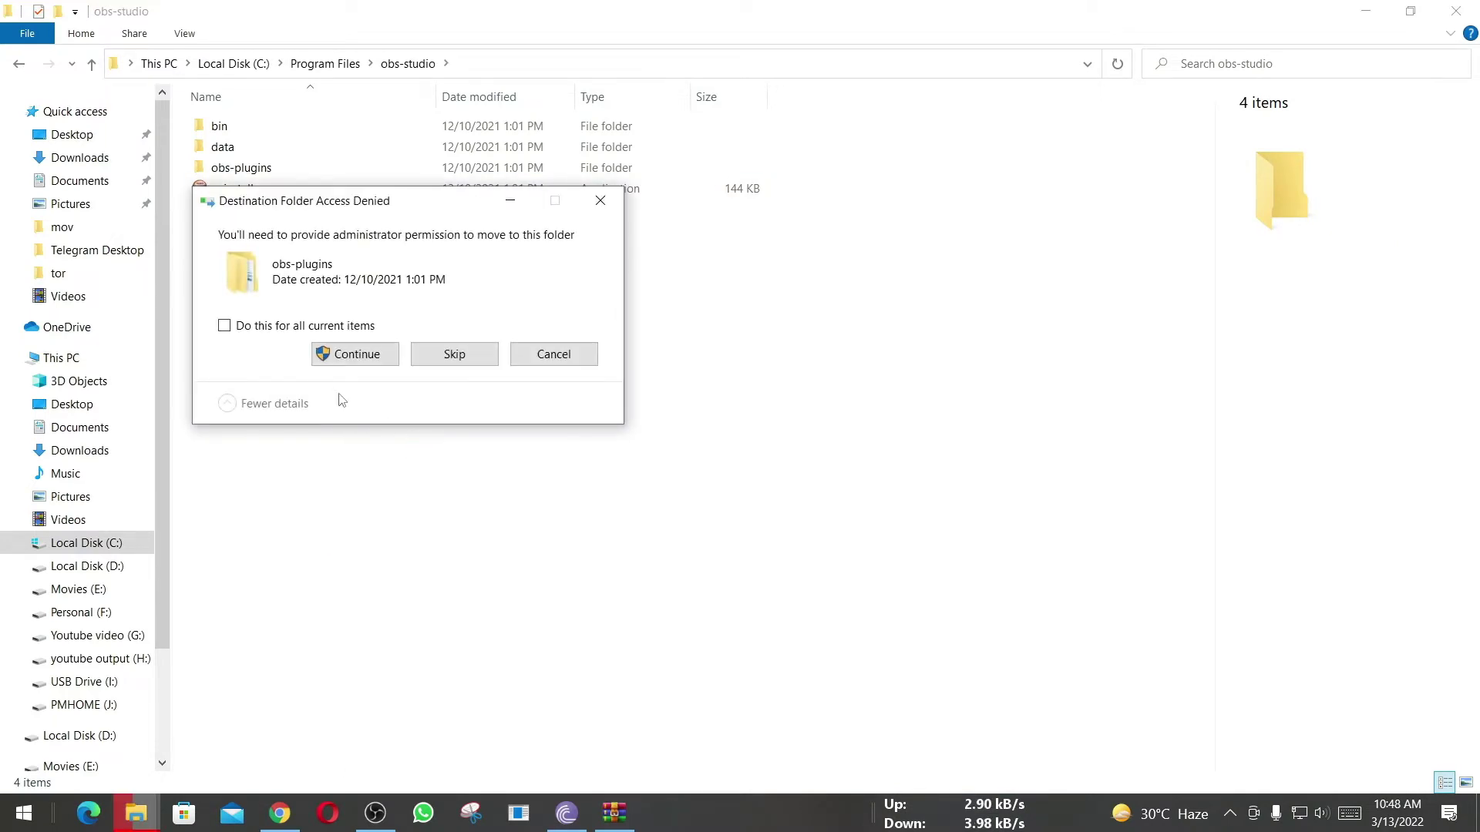
{"action": "left_click", "coordinate": [224, 327]}
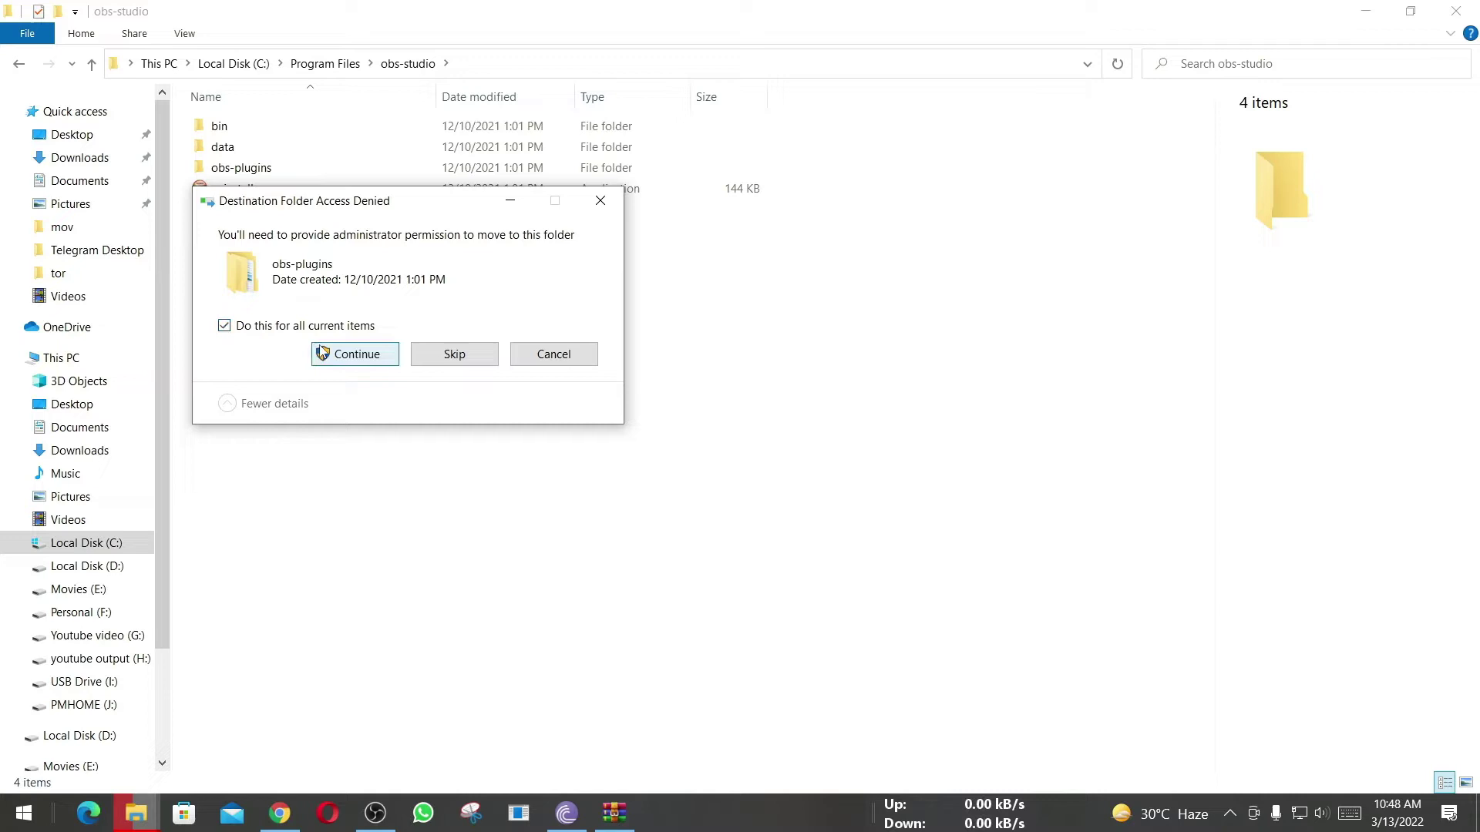
{"action": "left_click", "coordinate": [356, 354]}
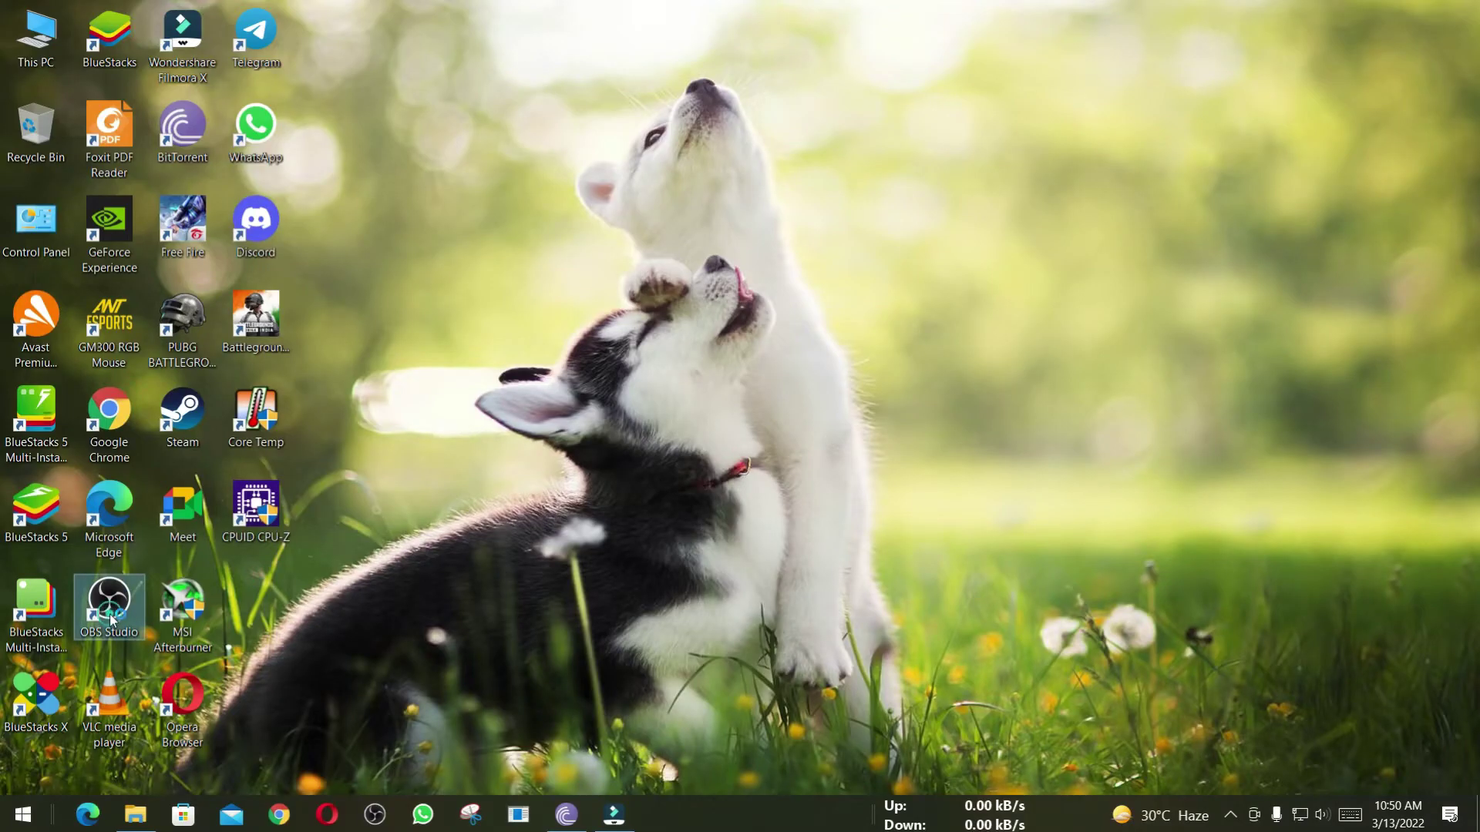
Launch OBS Studio maximized and dock the Multiple output panel, widened, at the right edge.
{"action": "double_click", "coordinate": [112, 619]}
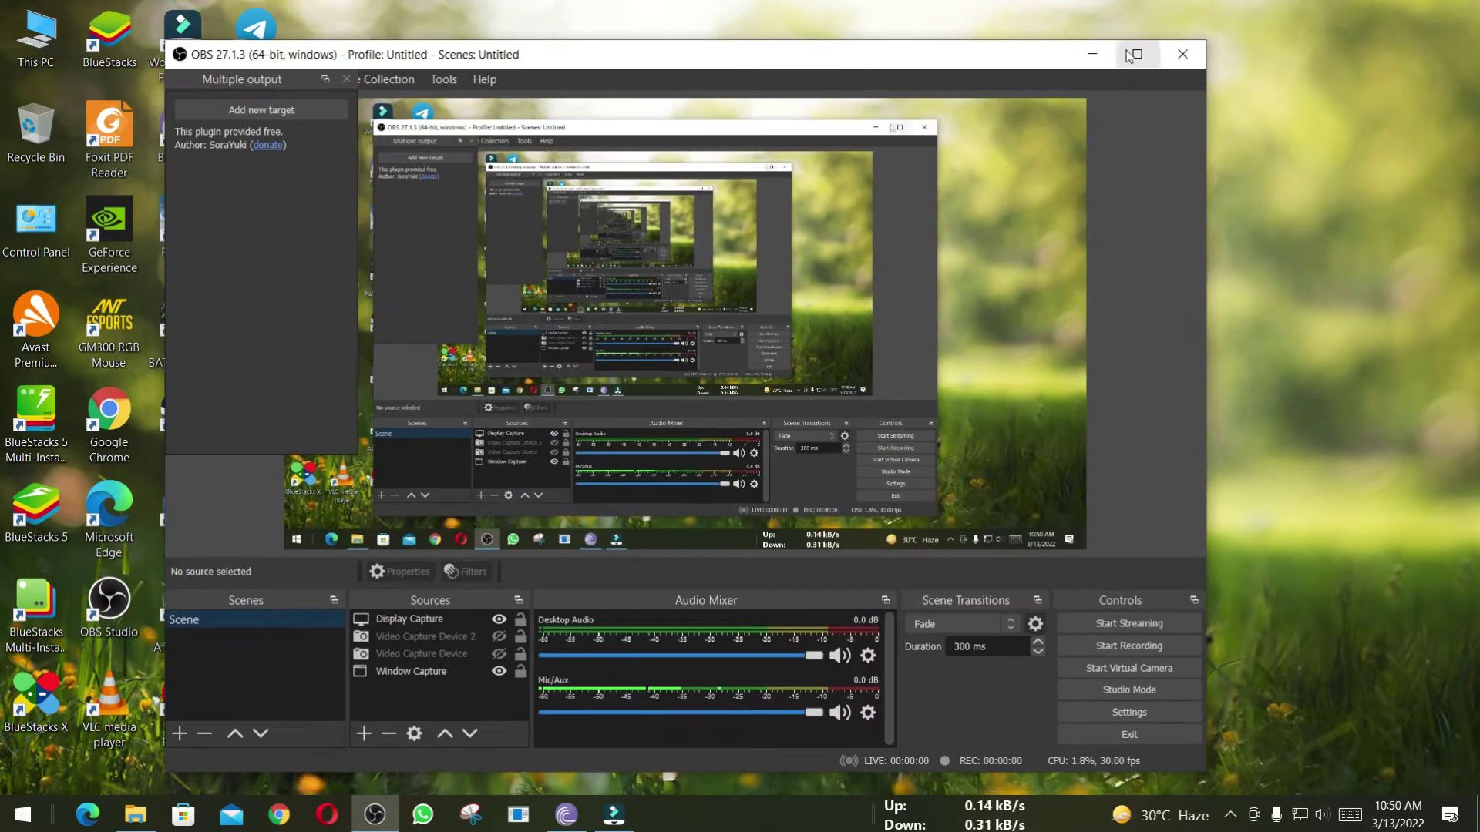
{"action": "left_click", "coordinate": [1131, 55]}
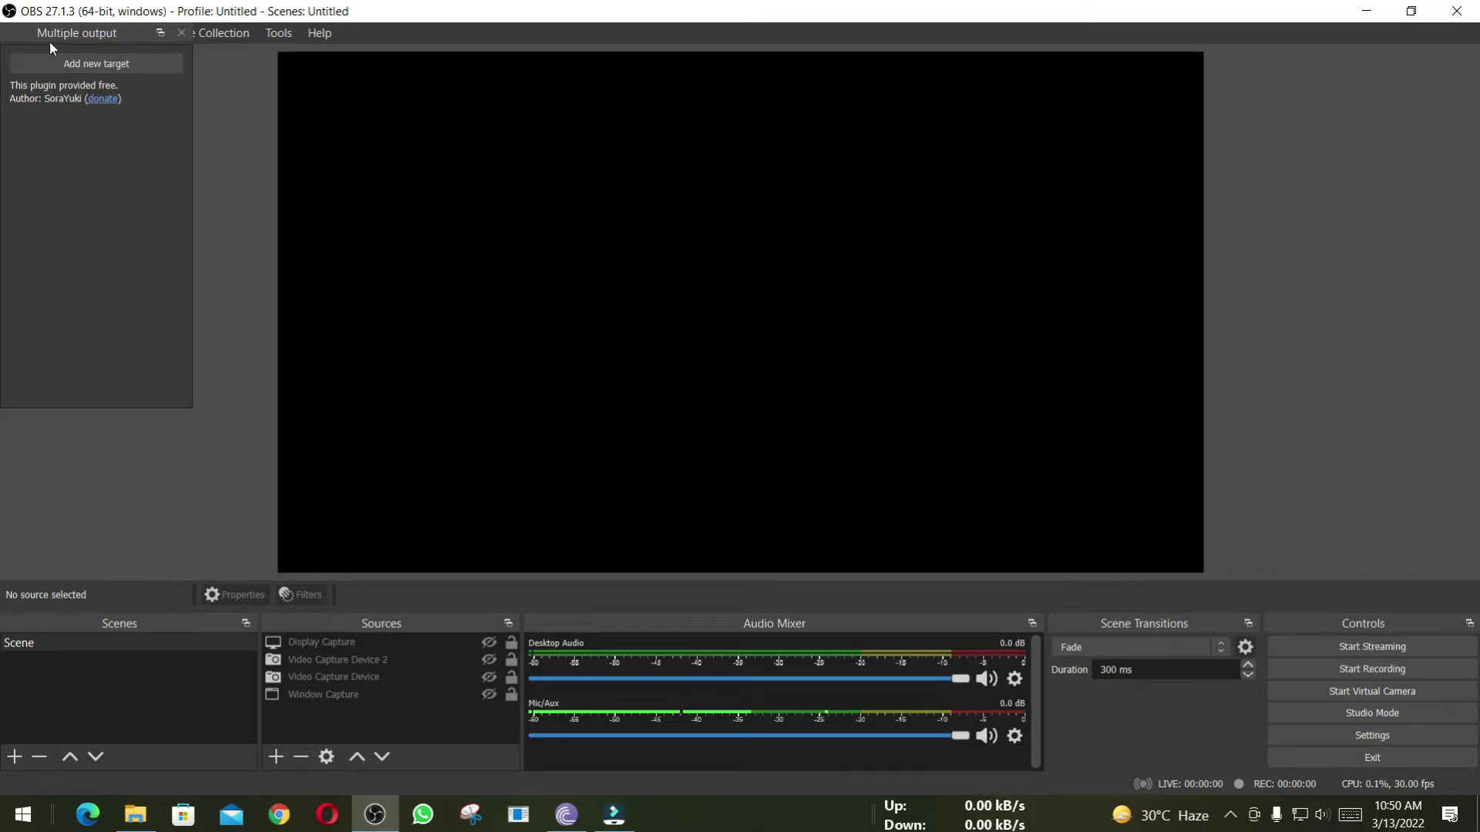
{"action": "left_click_drag", "start_coordinate": [89, 35], "coordinate": [1445, 59]}
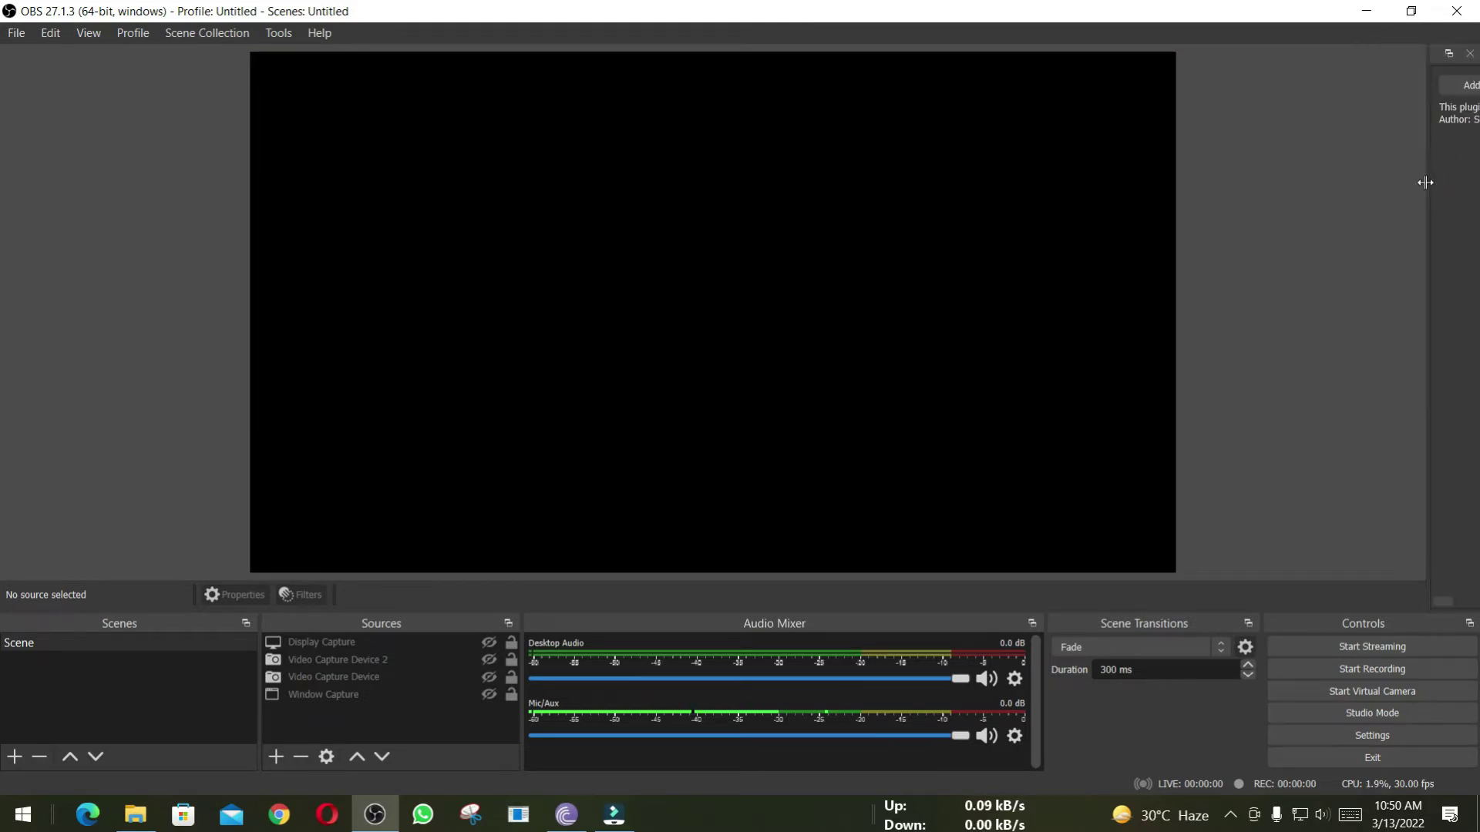
{"action": "left_click_drag", "start_coordinate": [1427, 187], "coordinate": [1052, 241]}
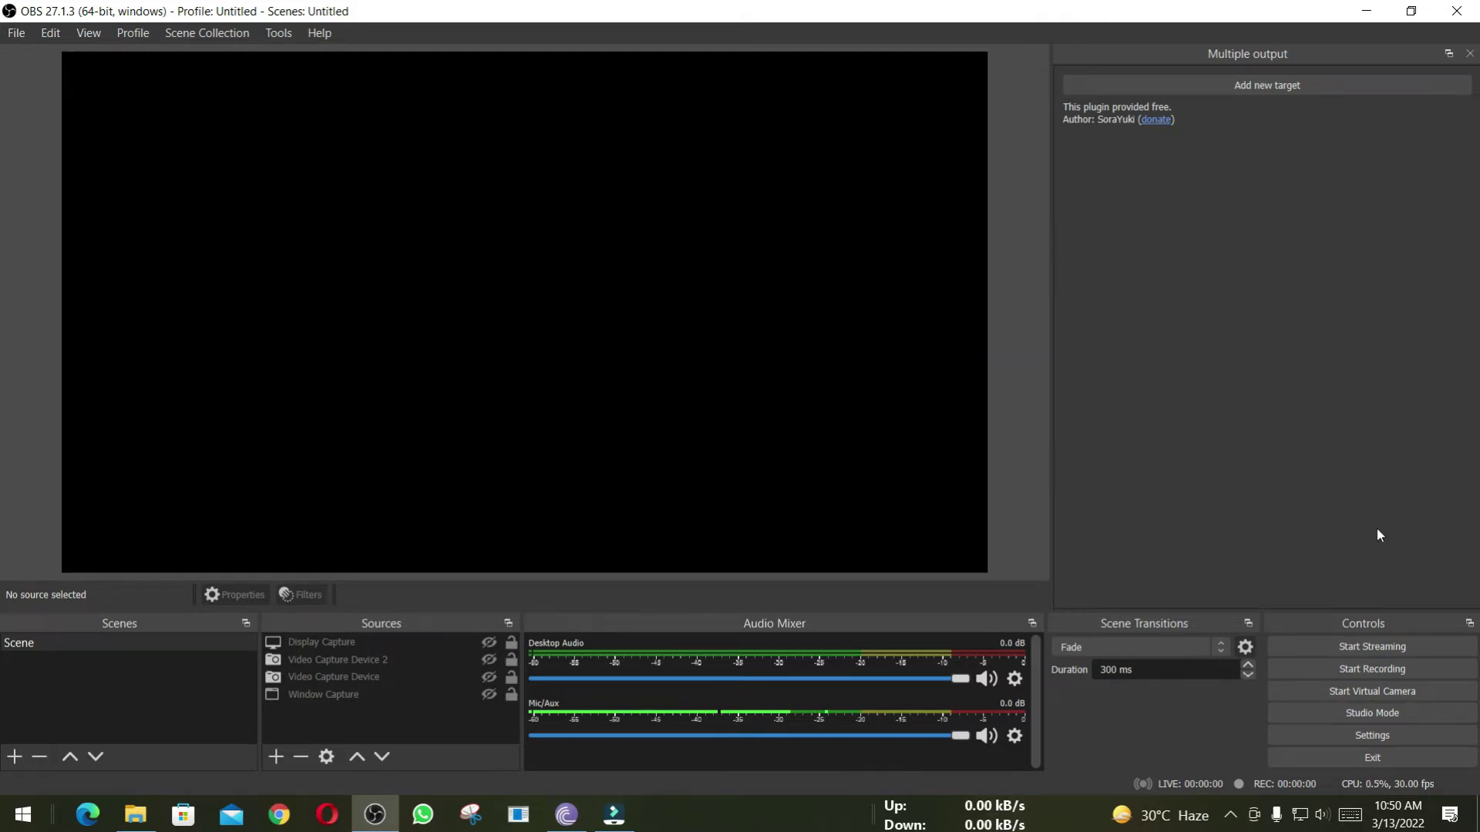
Switch the OBS output mode to Advanced in Settings.
{"action": "left_click", "coordinate": [1375, 740]}
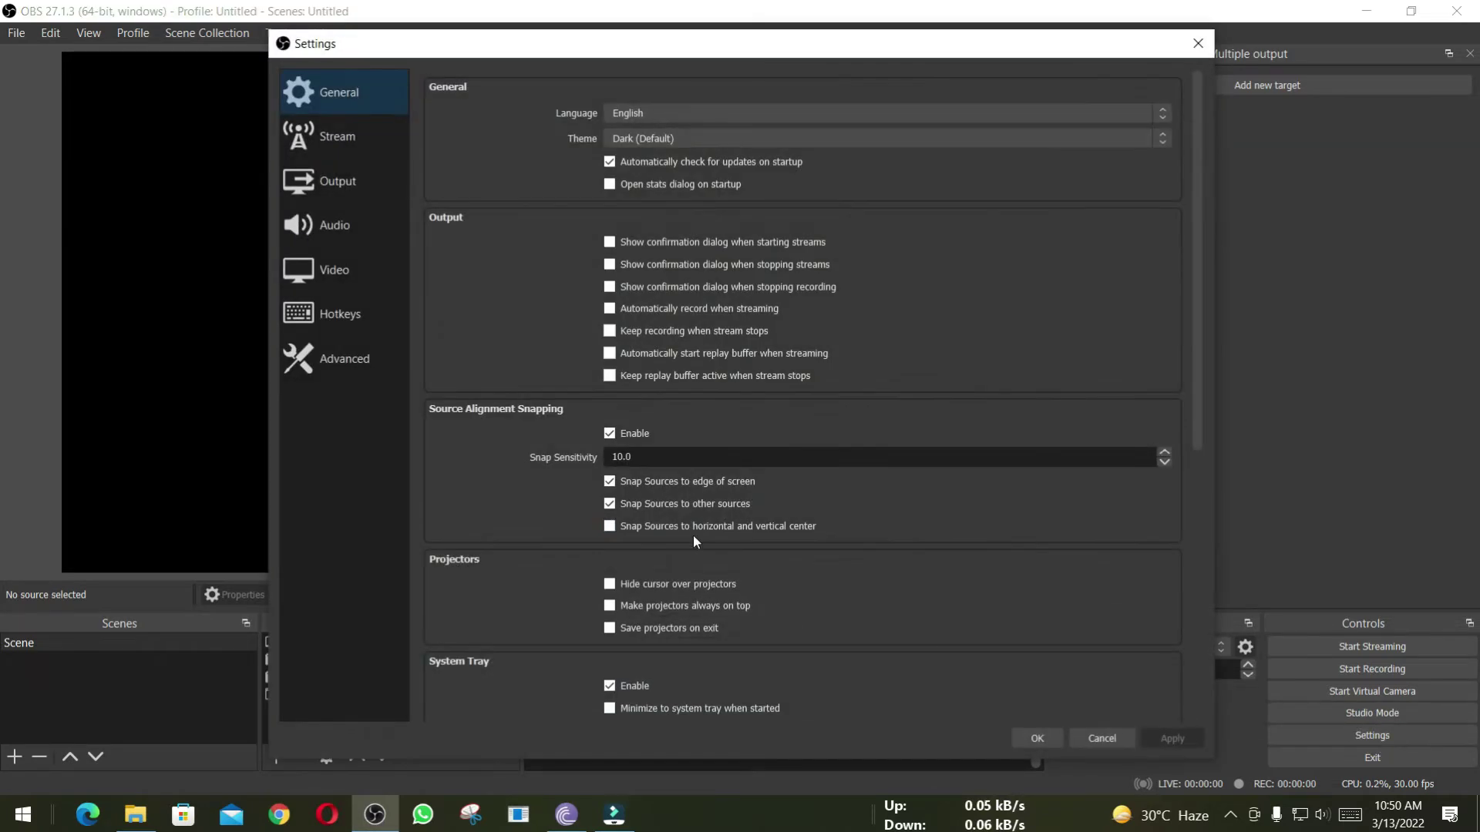
{"action": "left_click", "coordinate": [323, 154]}
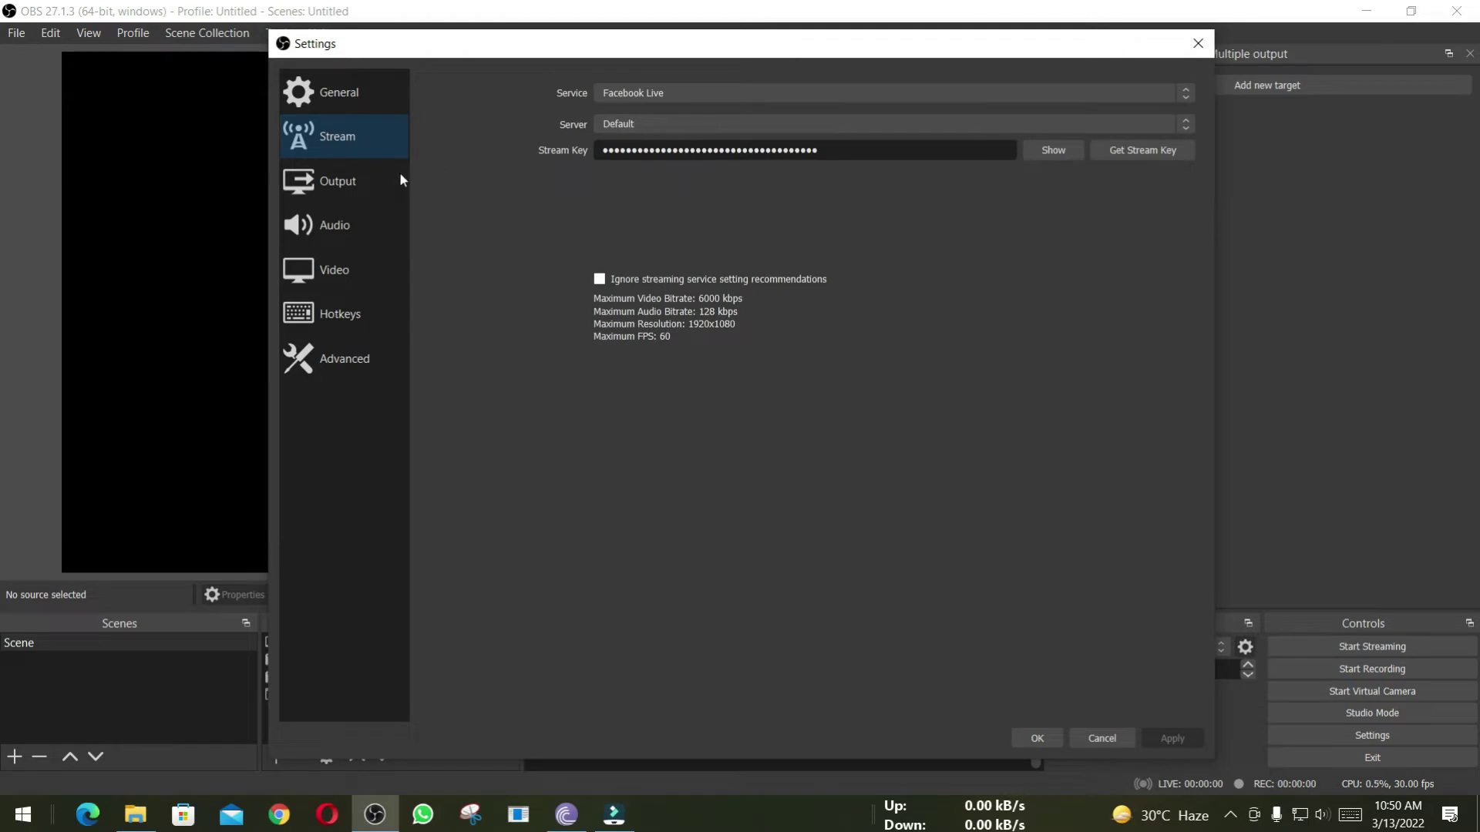
{"action": "left_click", "coordinate": [343, 183]}
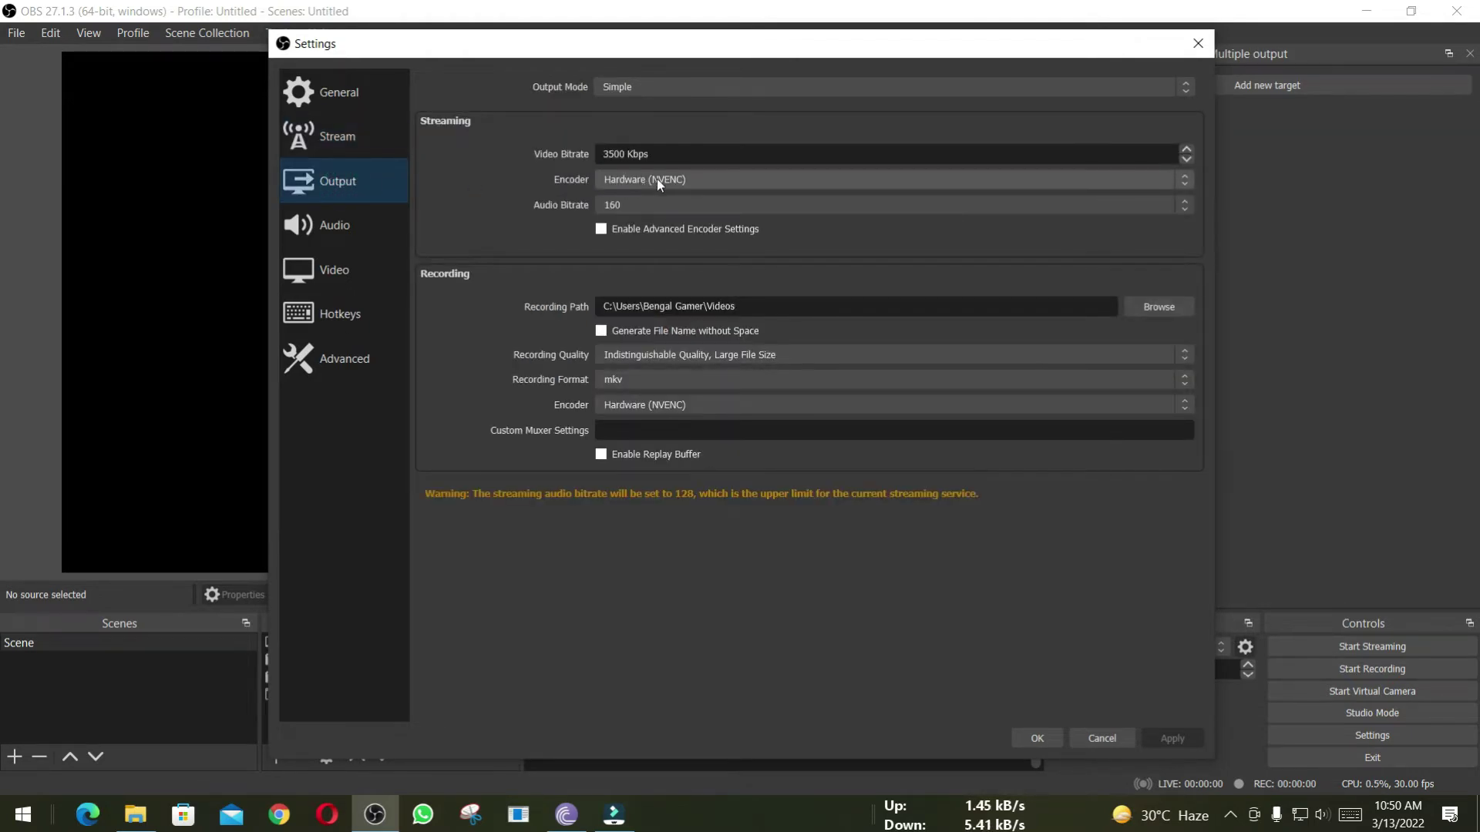
{"action": "left_click", "coordinate": [617, 88]}
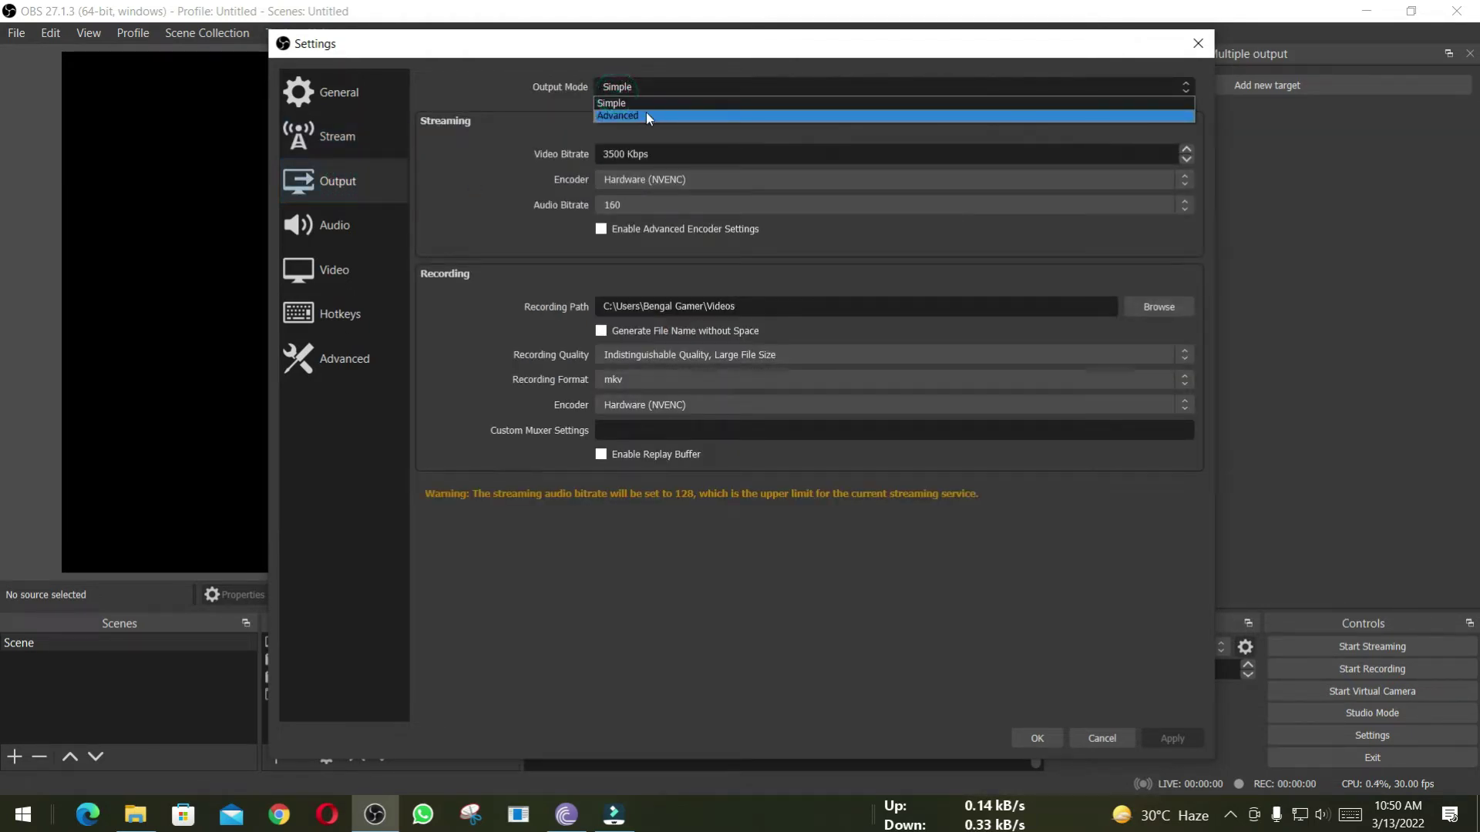
{"action": "left_click", "coordinate": [646, 116]}
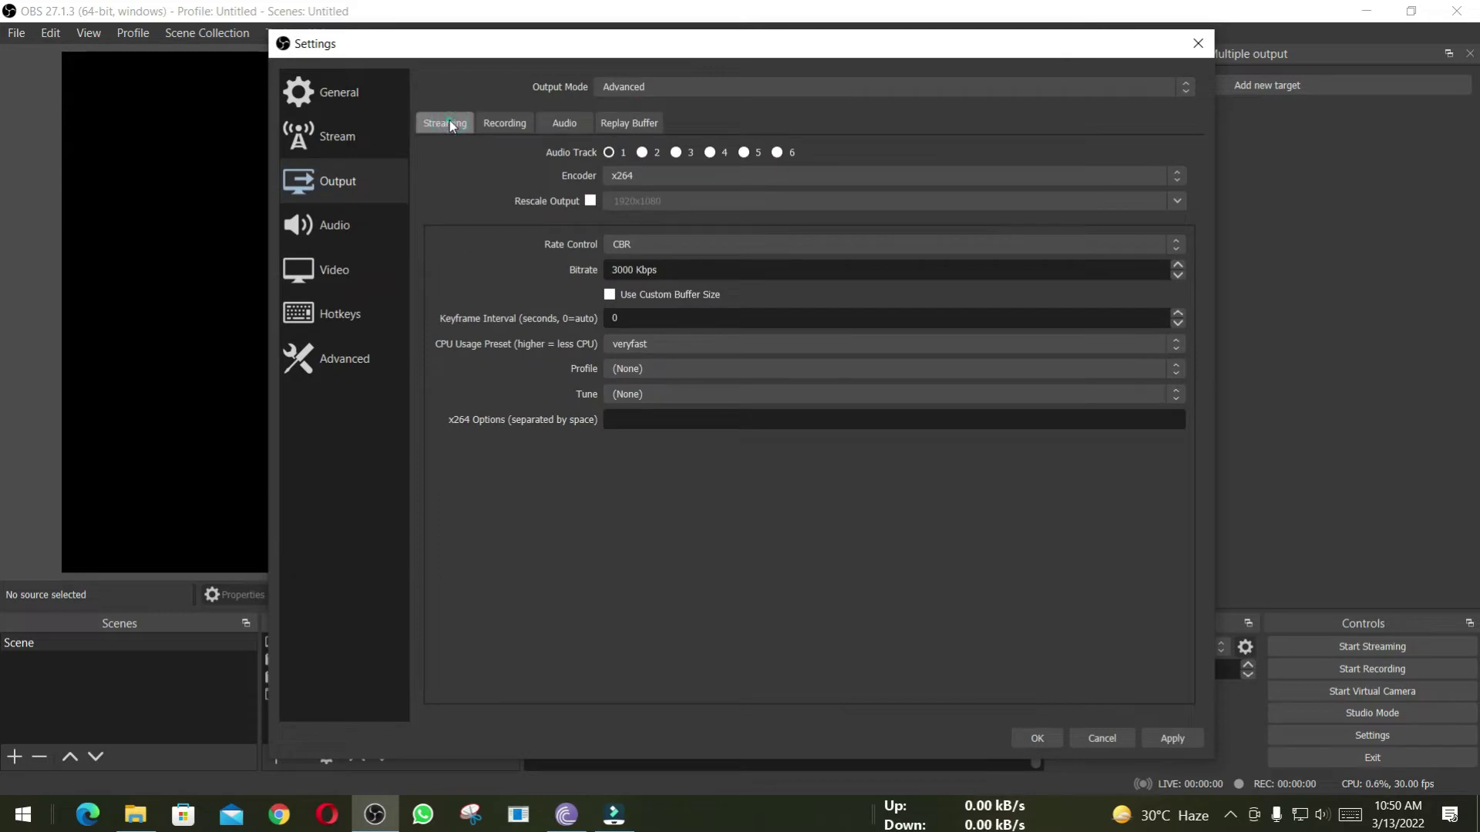
Set the streaming encoder to NVIDIA NVENC H.264 (new) and rescale output to 1280x720.
{"action": "left_click", "coordinate": [628, 177]}
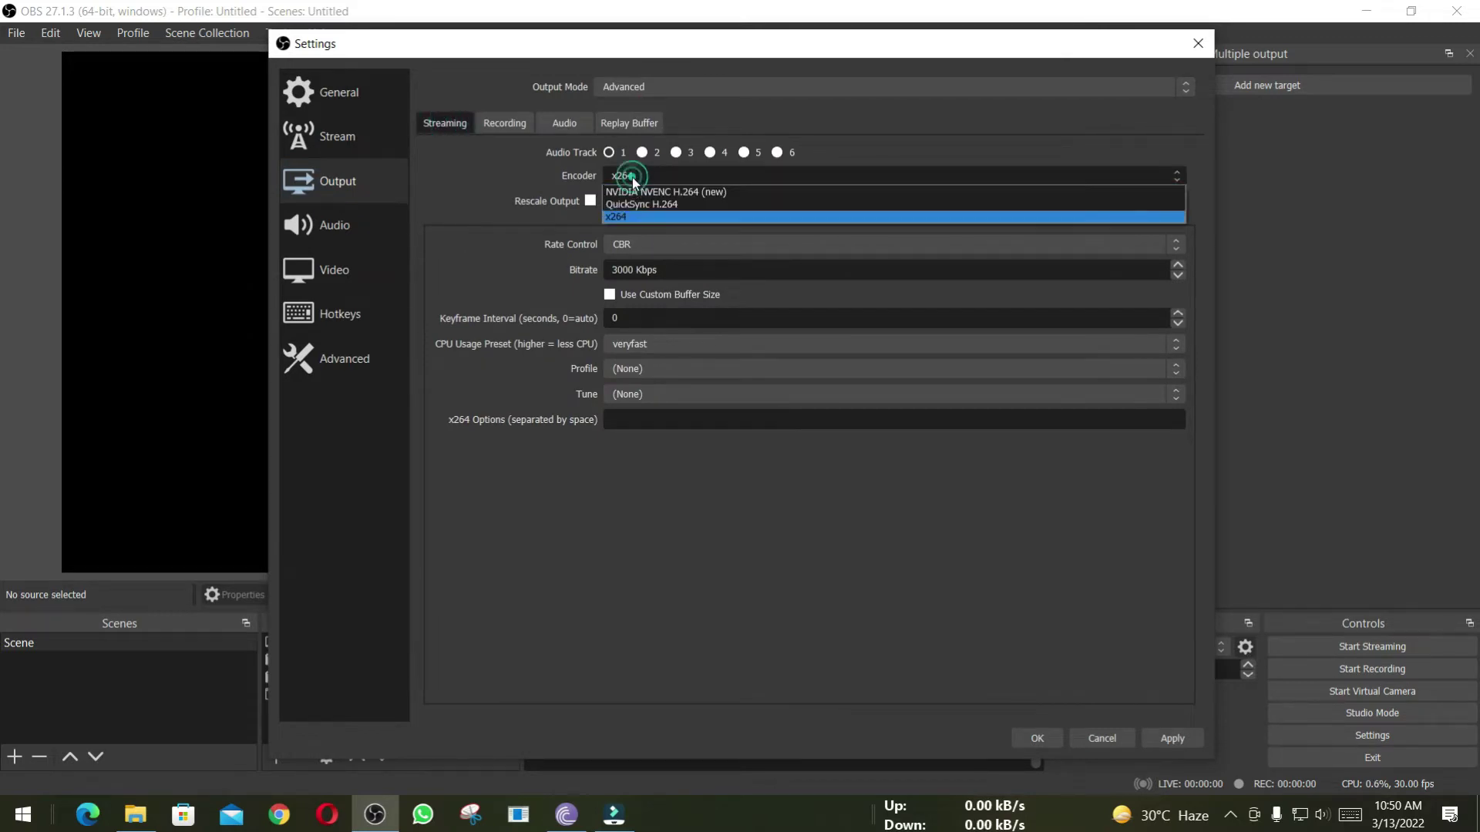
{"action": "left_click", "coordinate": [693, 193]}
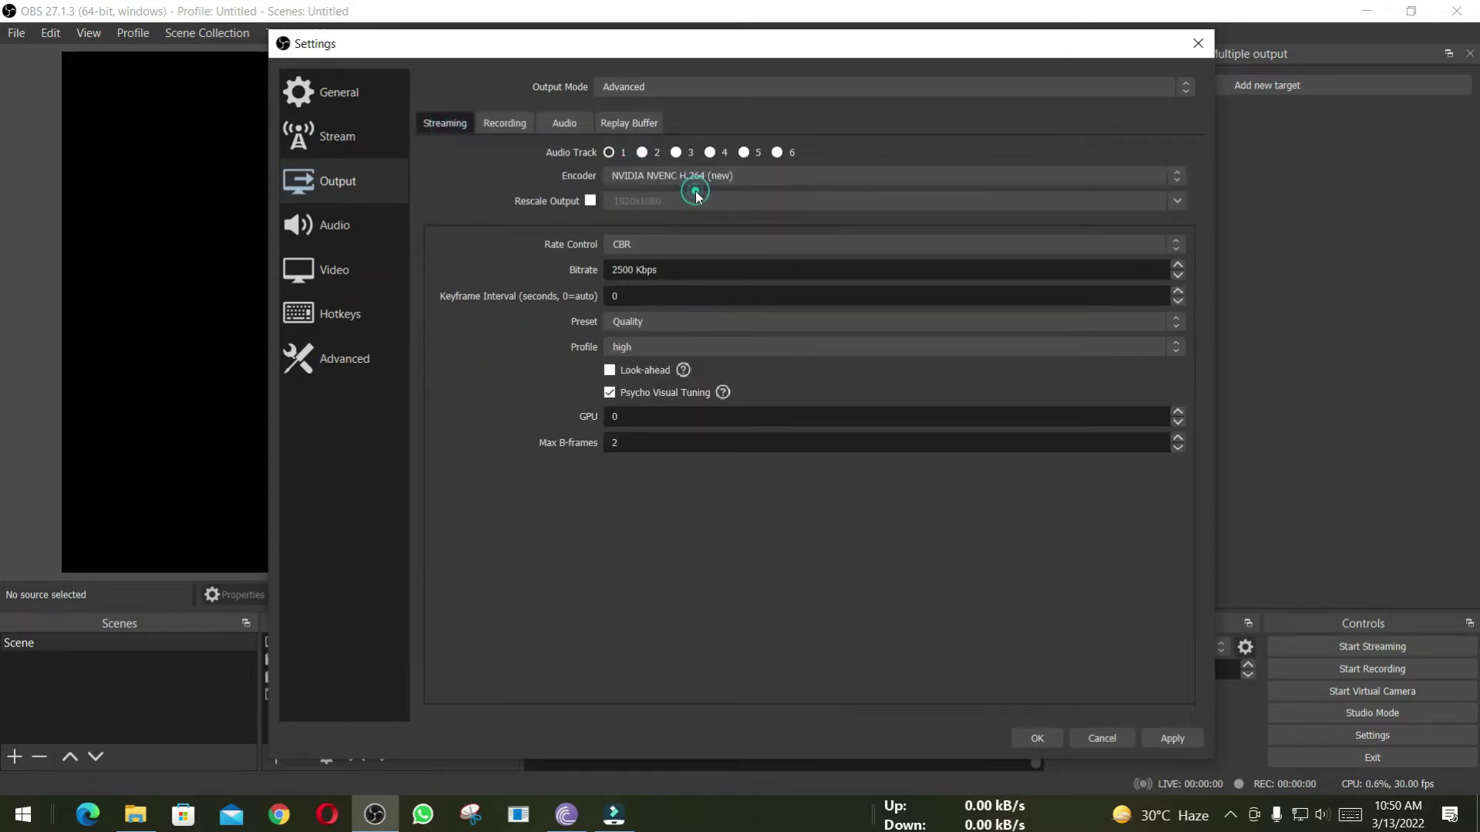
{"action": "left_click", "coordinate": [589, 201]}
{"action": "double_click", "coordinate": [675, 203]}
{"action": "type", "text": "1280x720"}
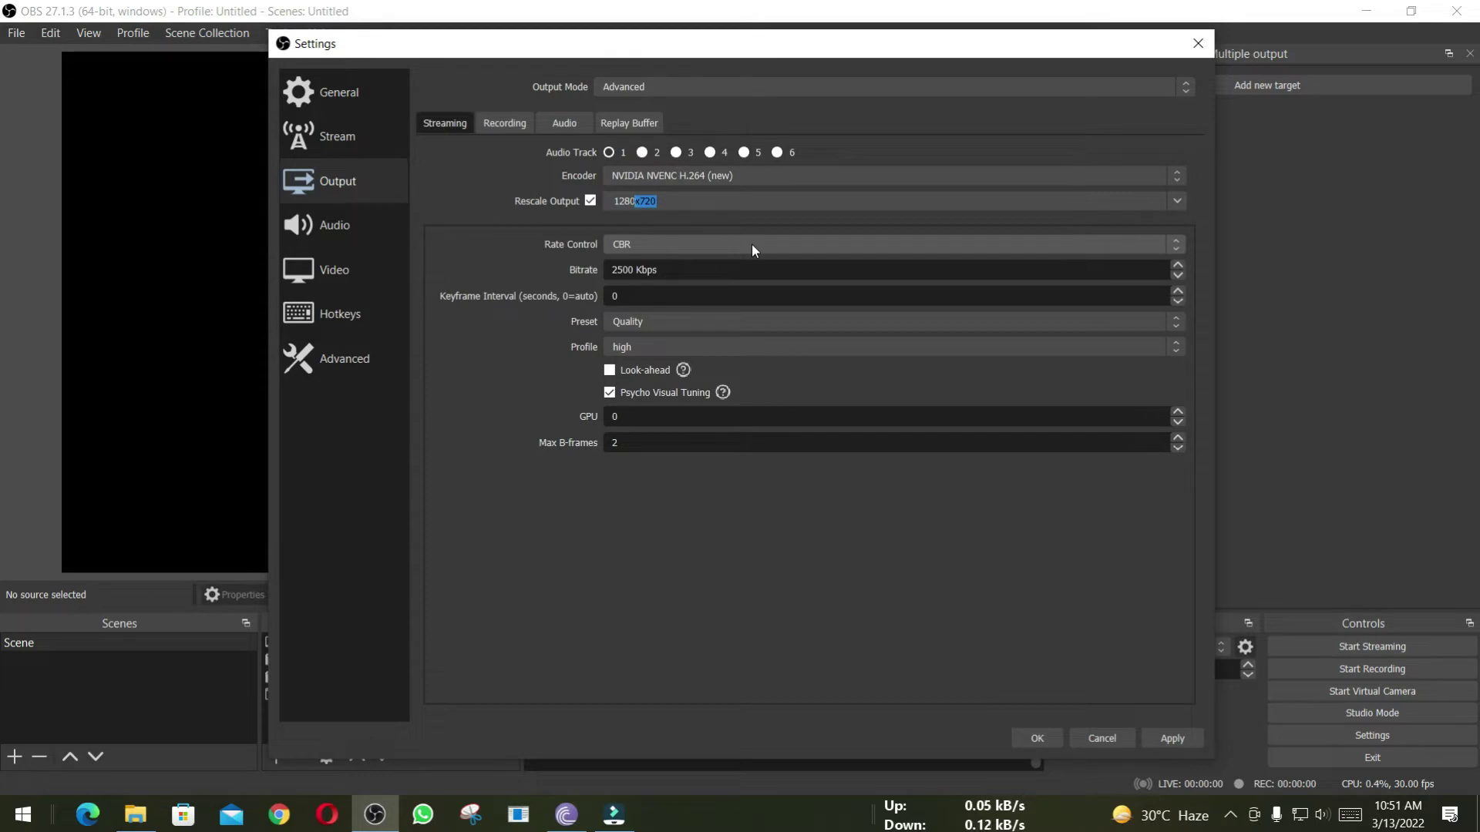
{"action": "left_click", "coordinate": [709, 204]}
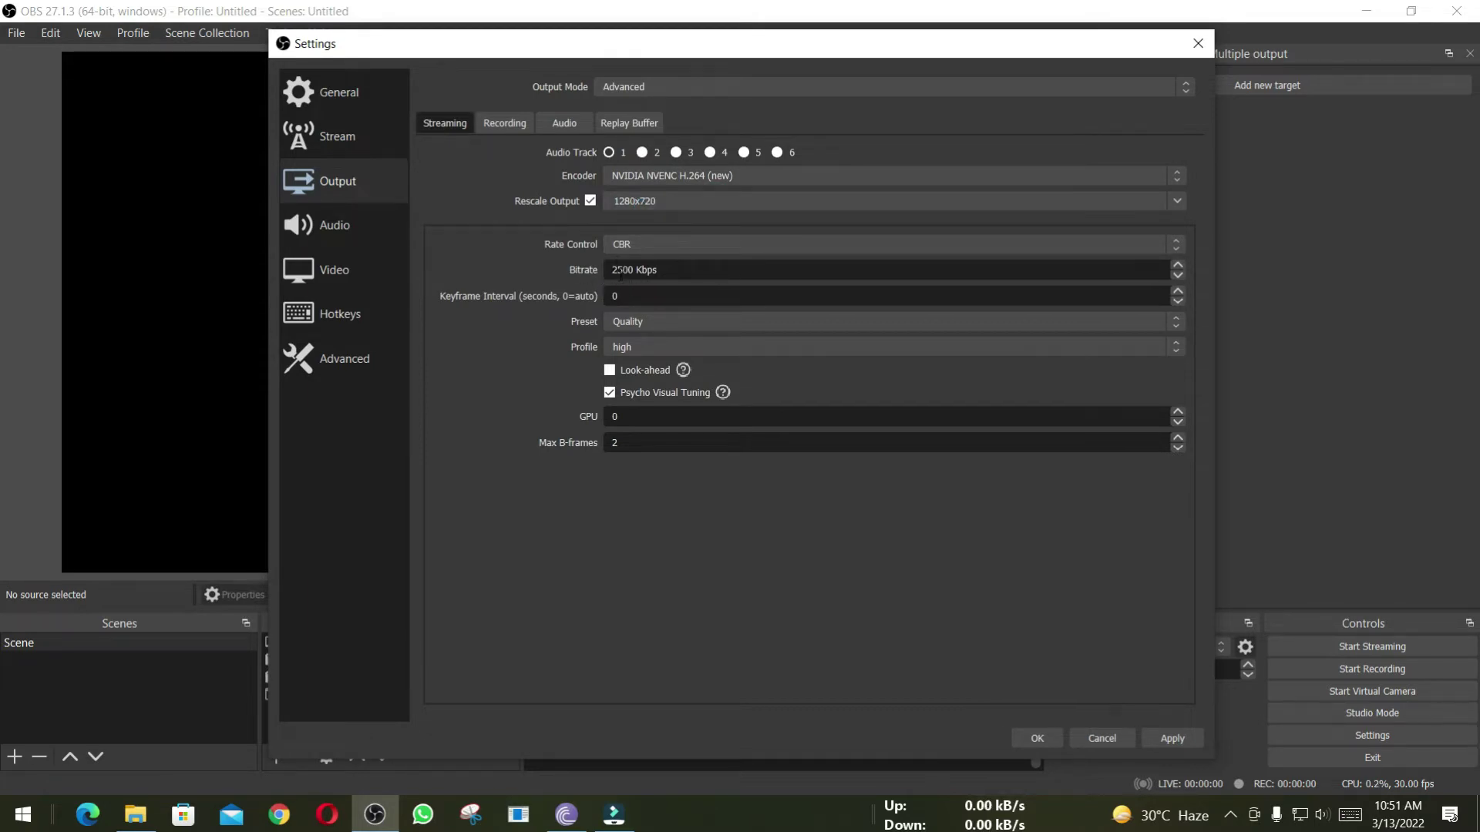
Change the streaming encoder to x264 and apply the output settings.
{"action": "left_click", "coordinate": [648, 176]}
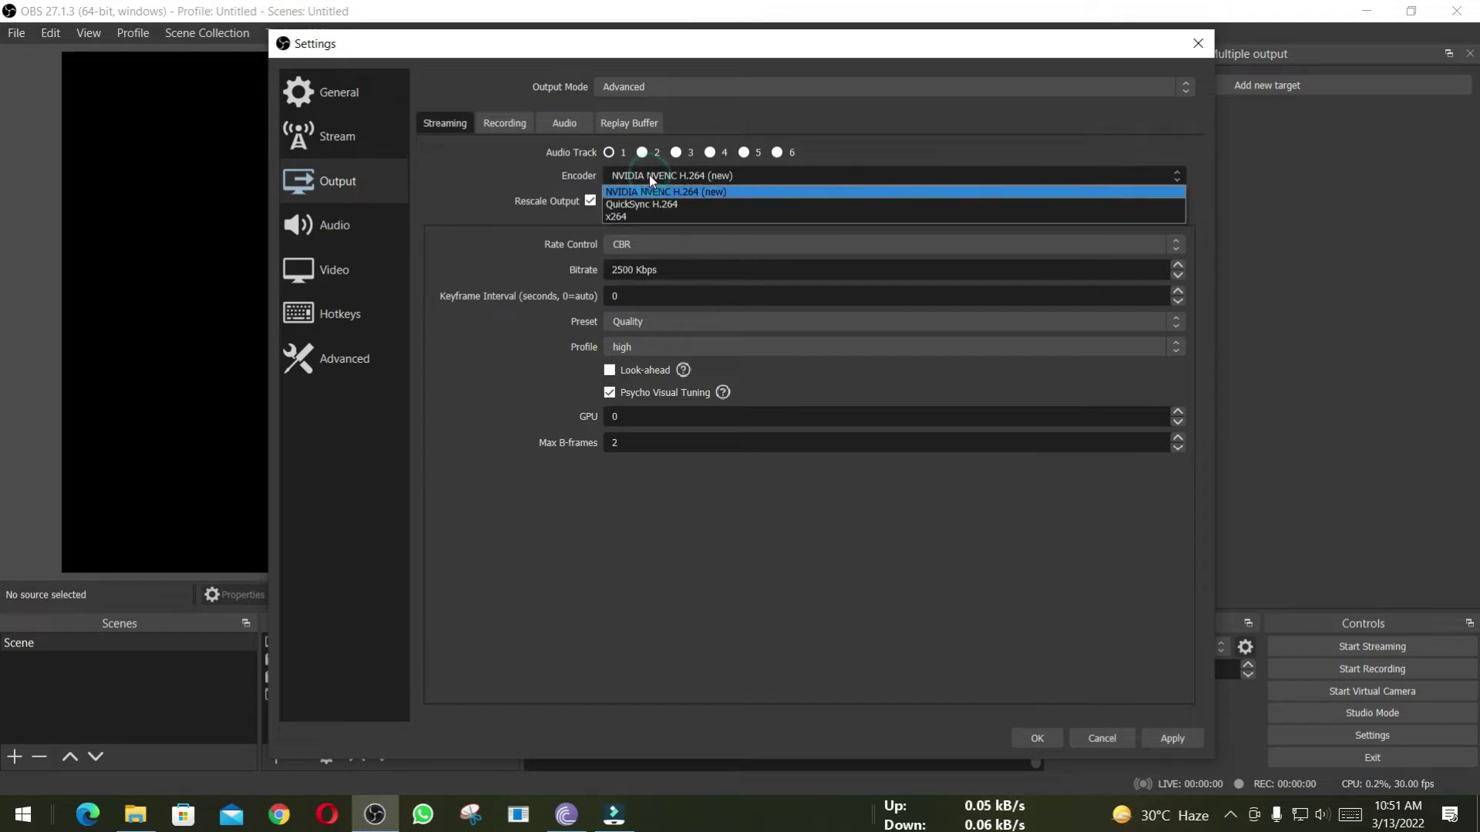
{"action": "left_click", "coordinate": [641, 219]}
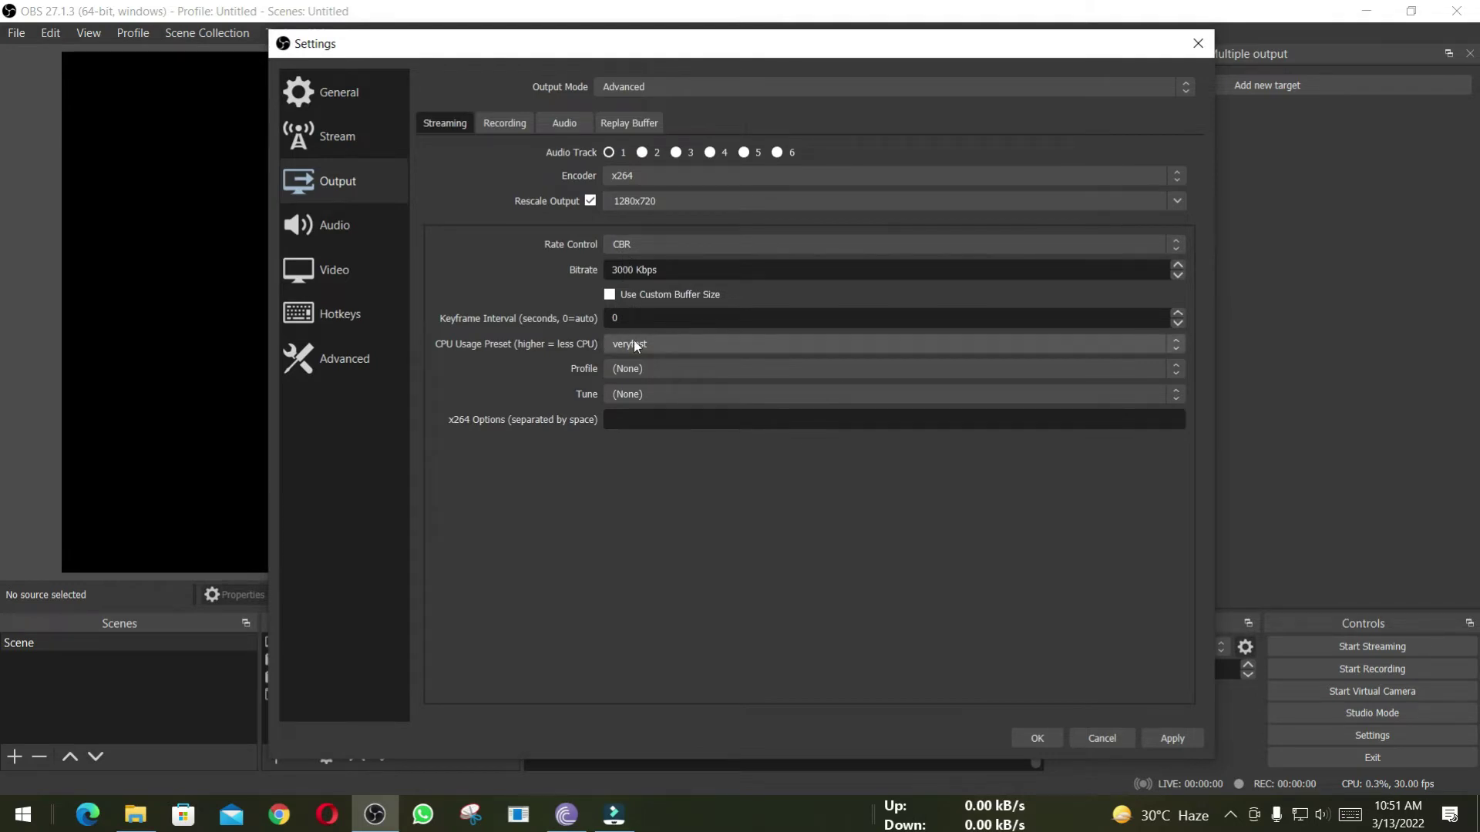
{"action": "left_click", "coordinate": [1187, 738]}
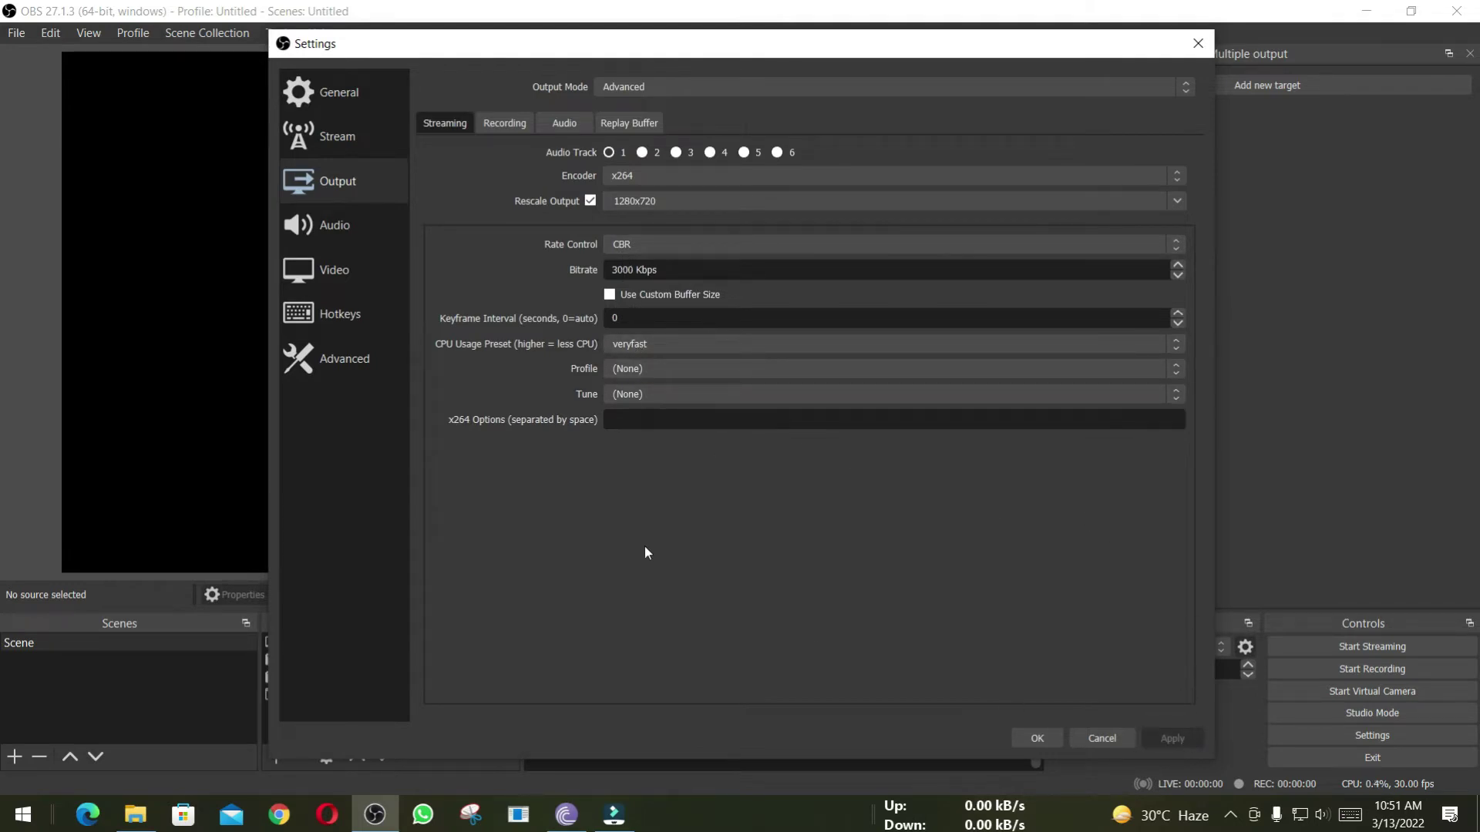
Set the video output resolution to 1280x720 with the Lanczos downscale filter and confirm with OK.
{"action": "left_click", "coordinate": [355, 288]}
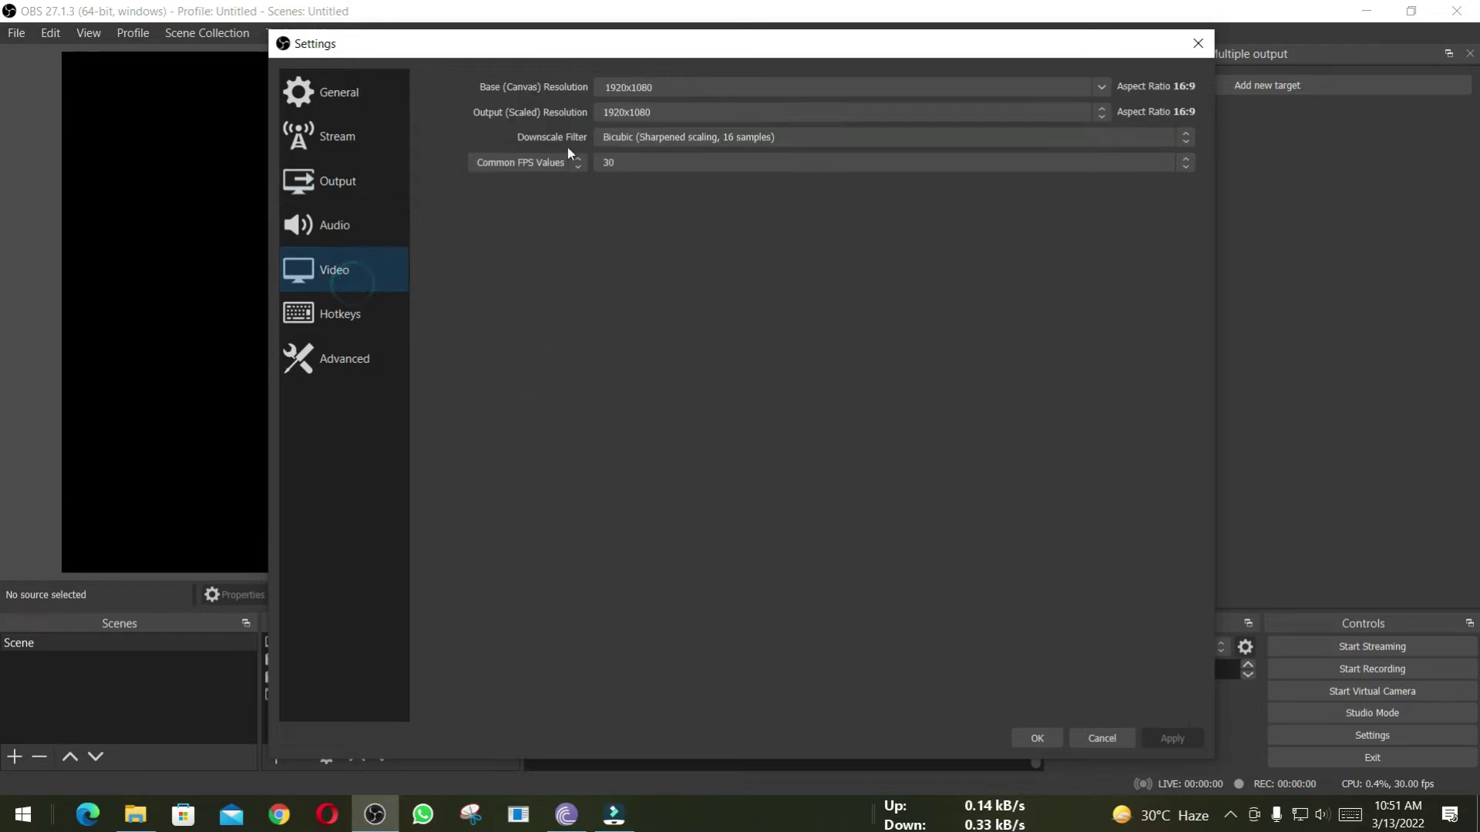
{"action": "left_click", "coordinate": [659, 111]}
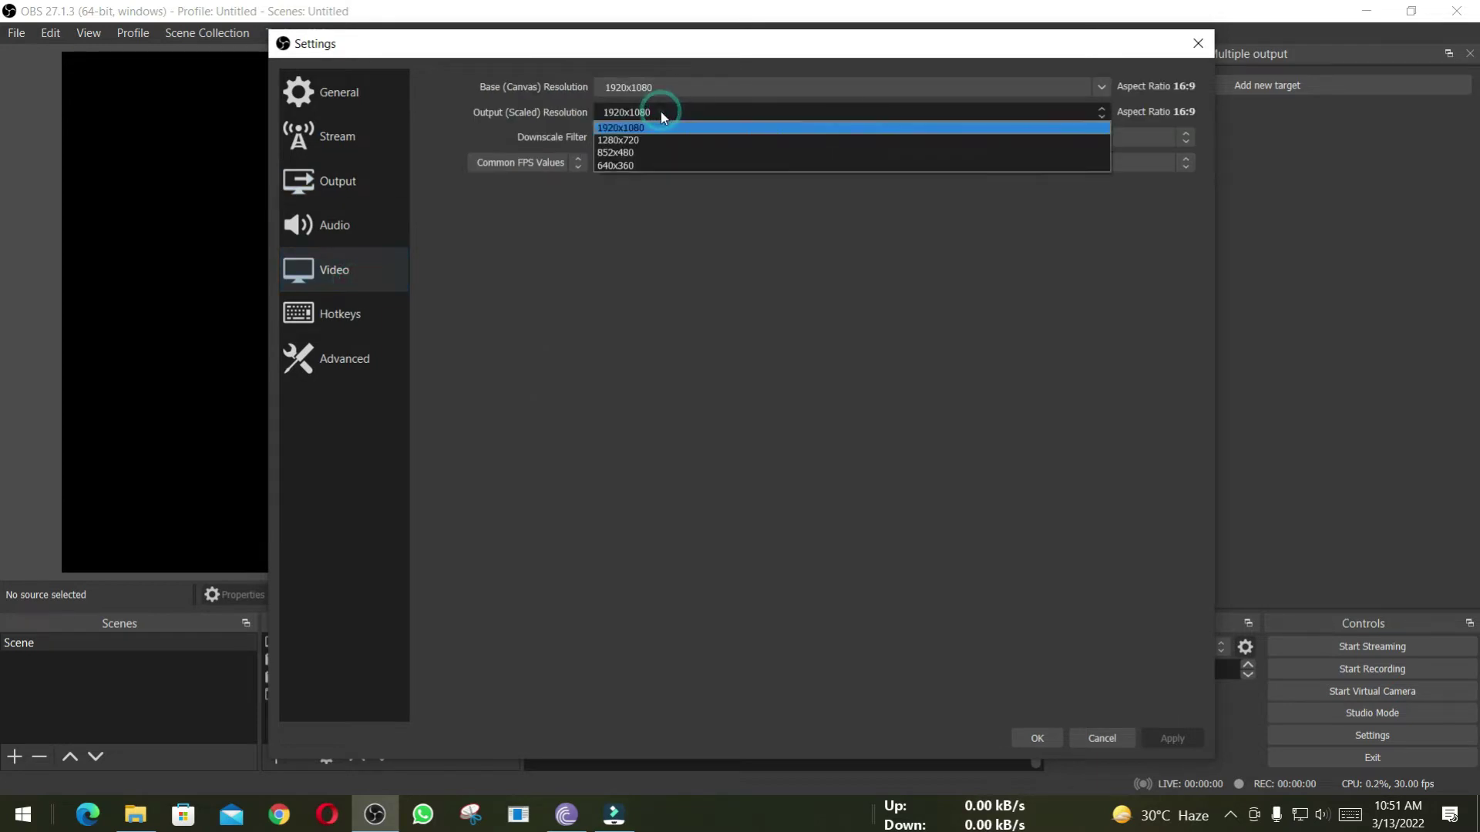
{"action": "left_click", "coordinate": [657, 138]}
{"action": "left_click", "coordinate": [689, 138]}
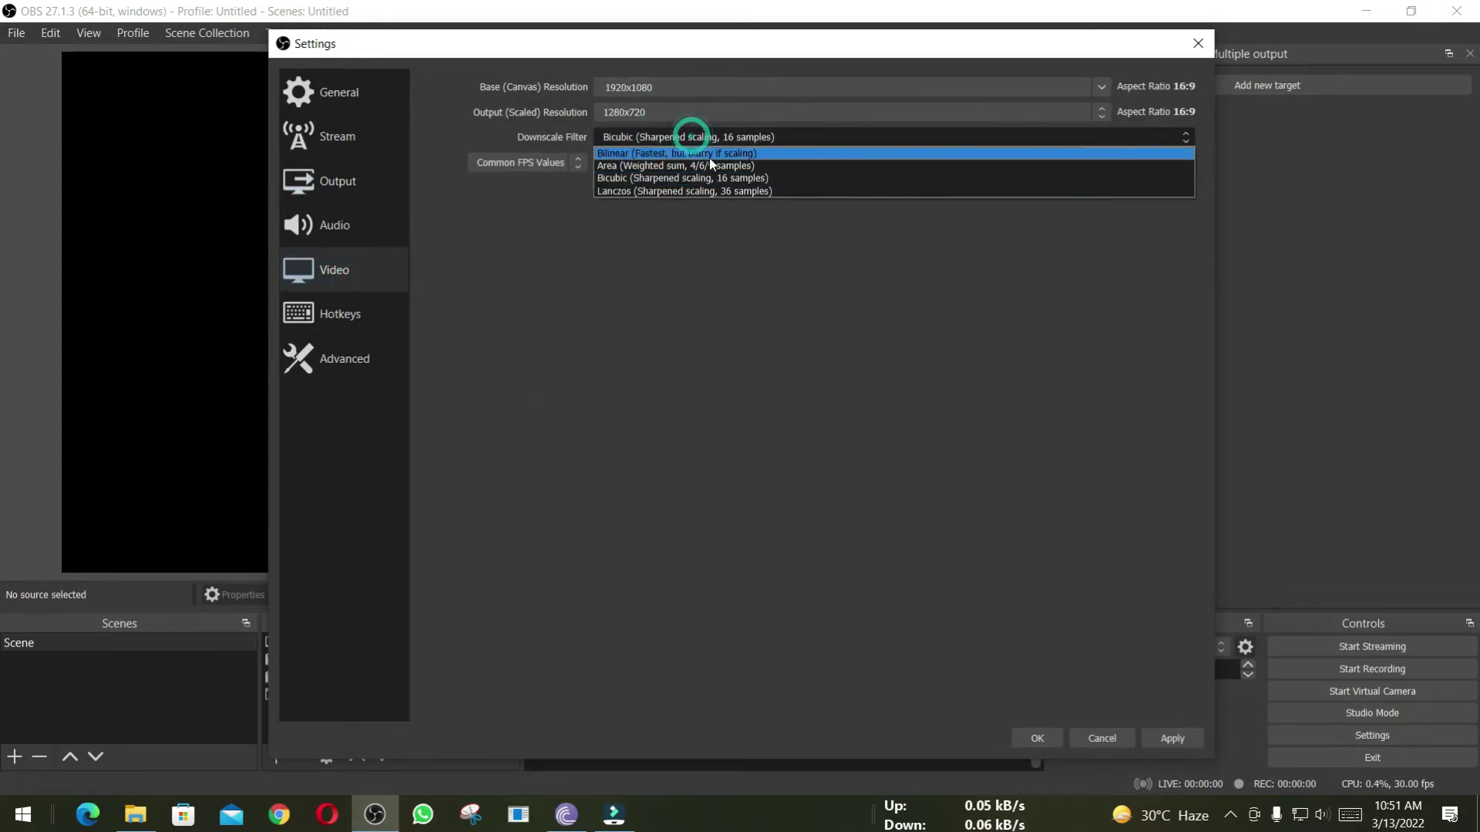
{"action": "left_click", "coordinate": [730, 191]}
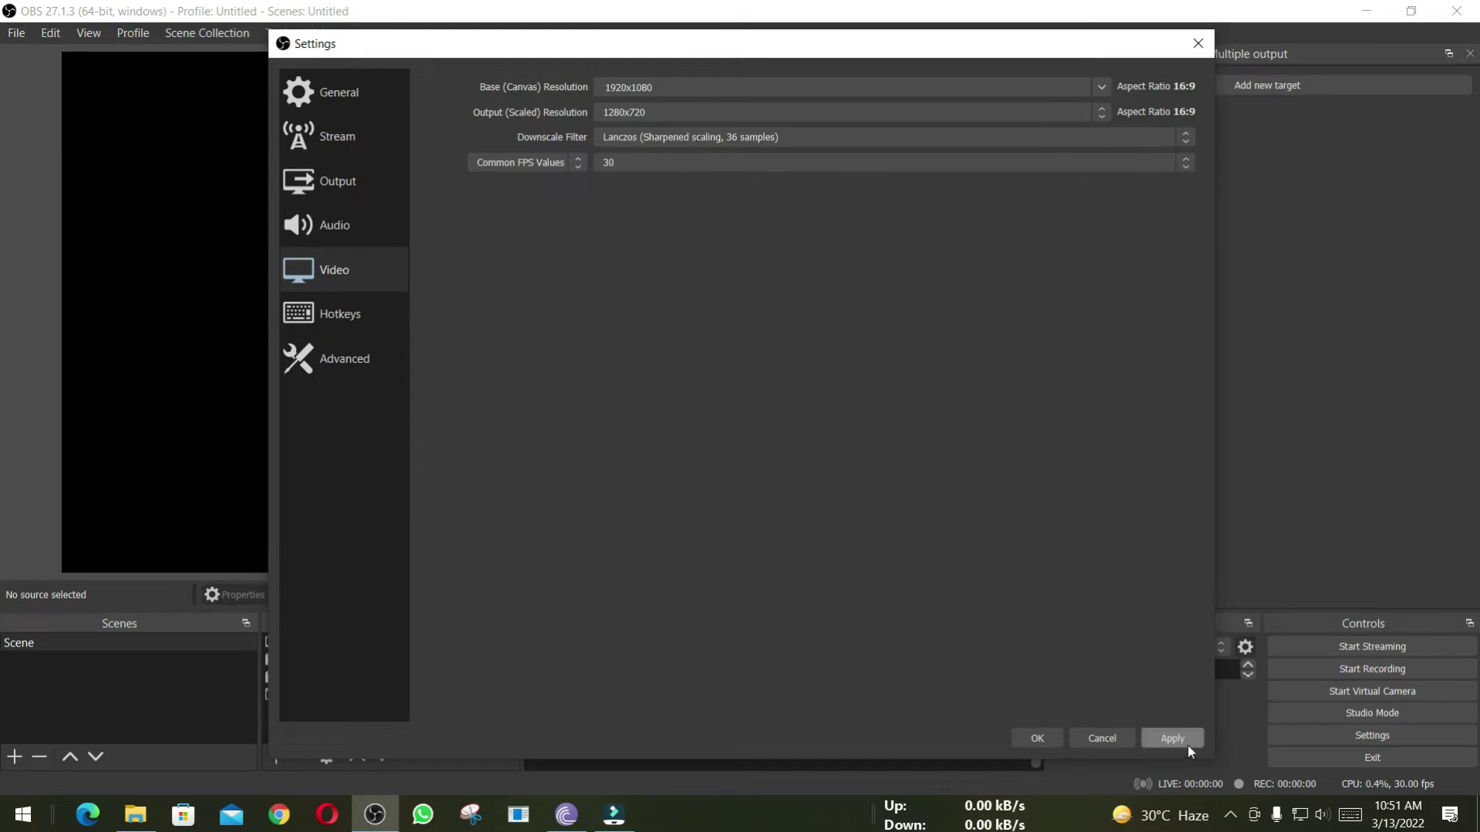
{"action": "left_click", "coordinate": [1038, 739]}
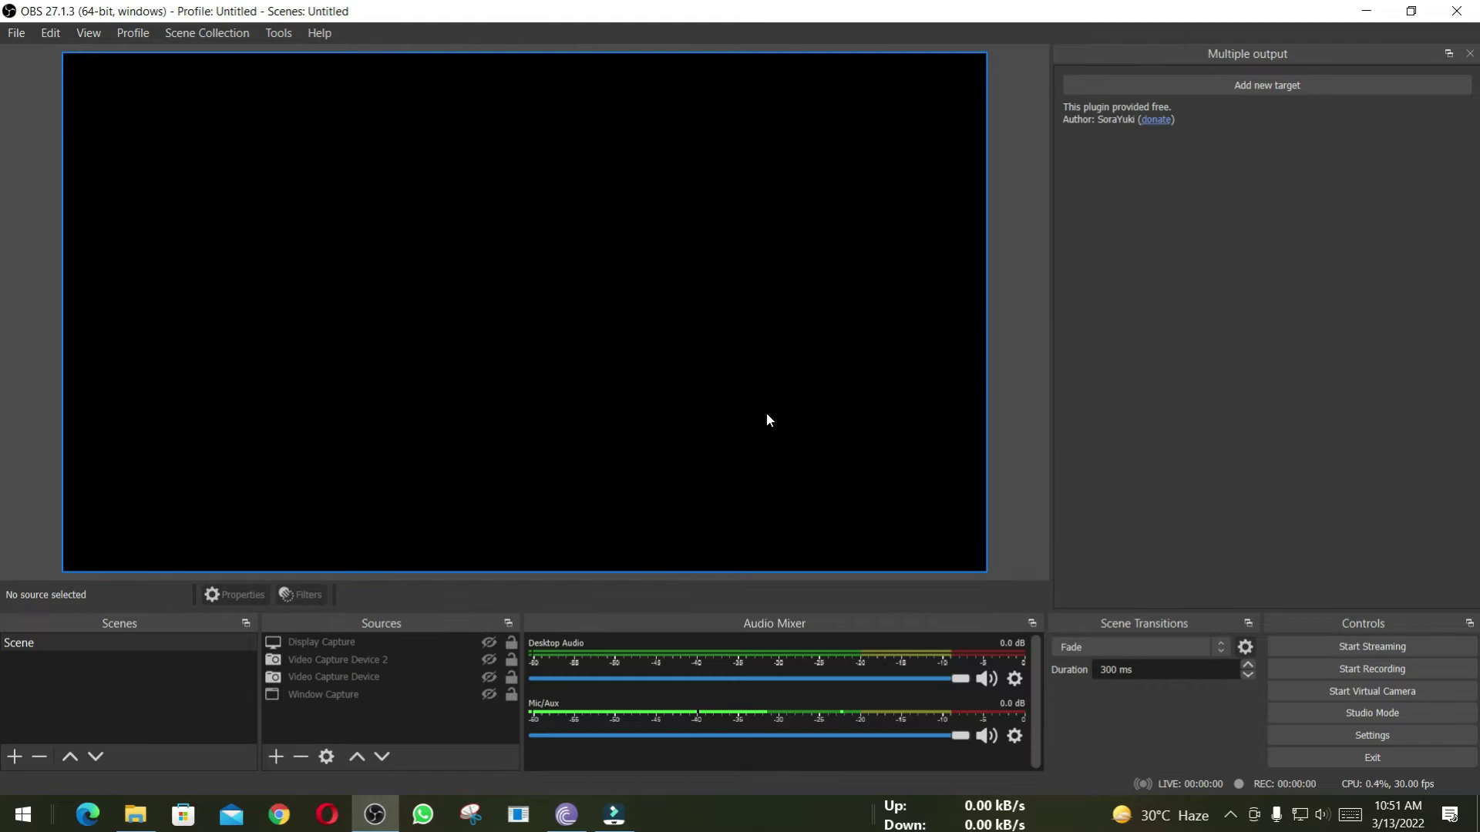
Add a new Multiple output target and rename it 'YouTube'.
{"action": "left_click", "coordinate": [1259, 86]}
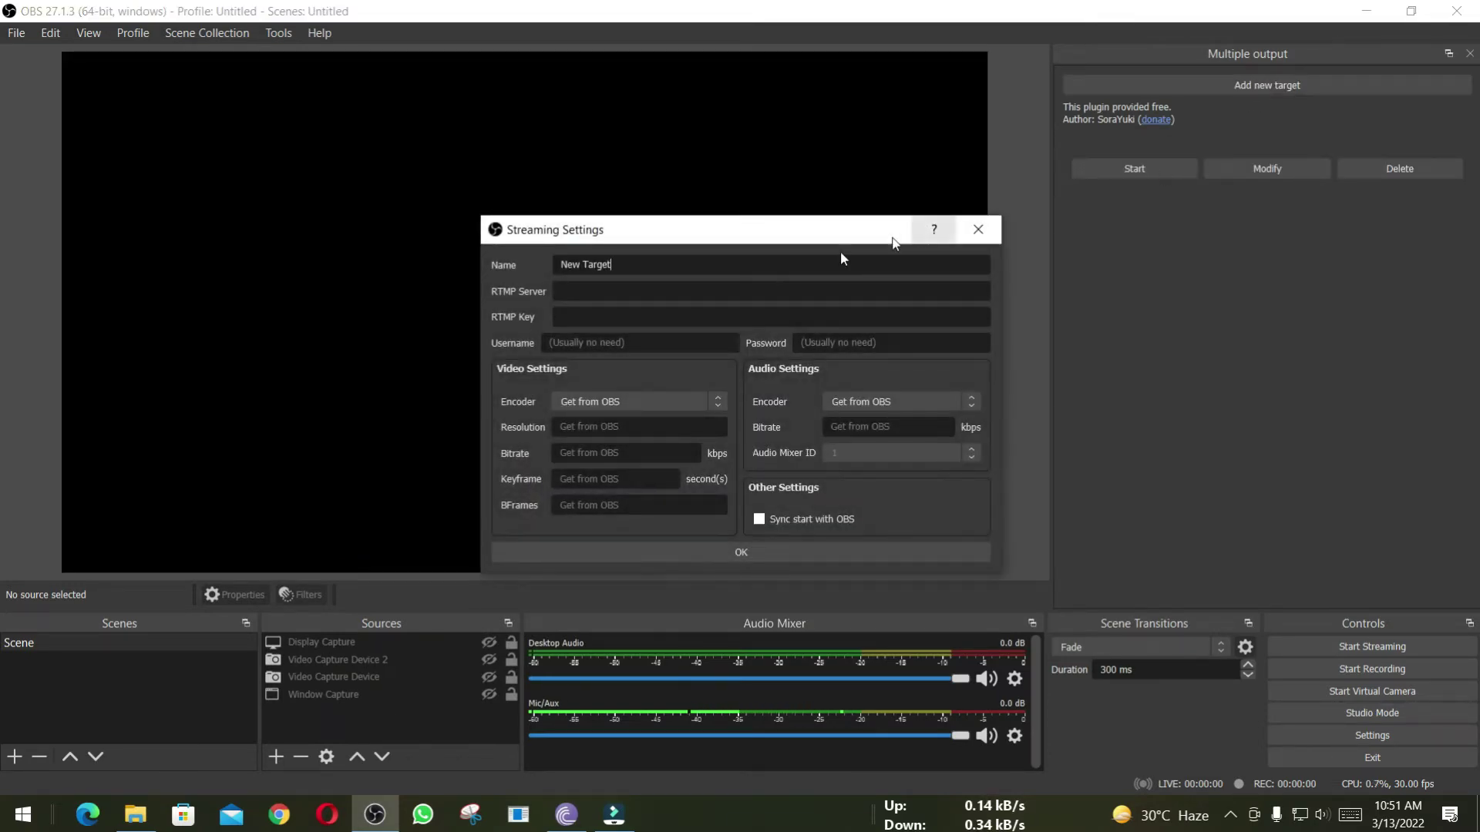
{"action": "left_click_drag", "start_coordinate": [626, 268], "coordinate": [487, 268]}
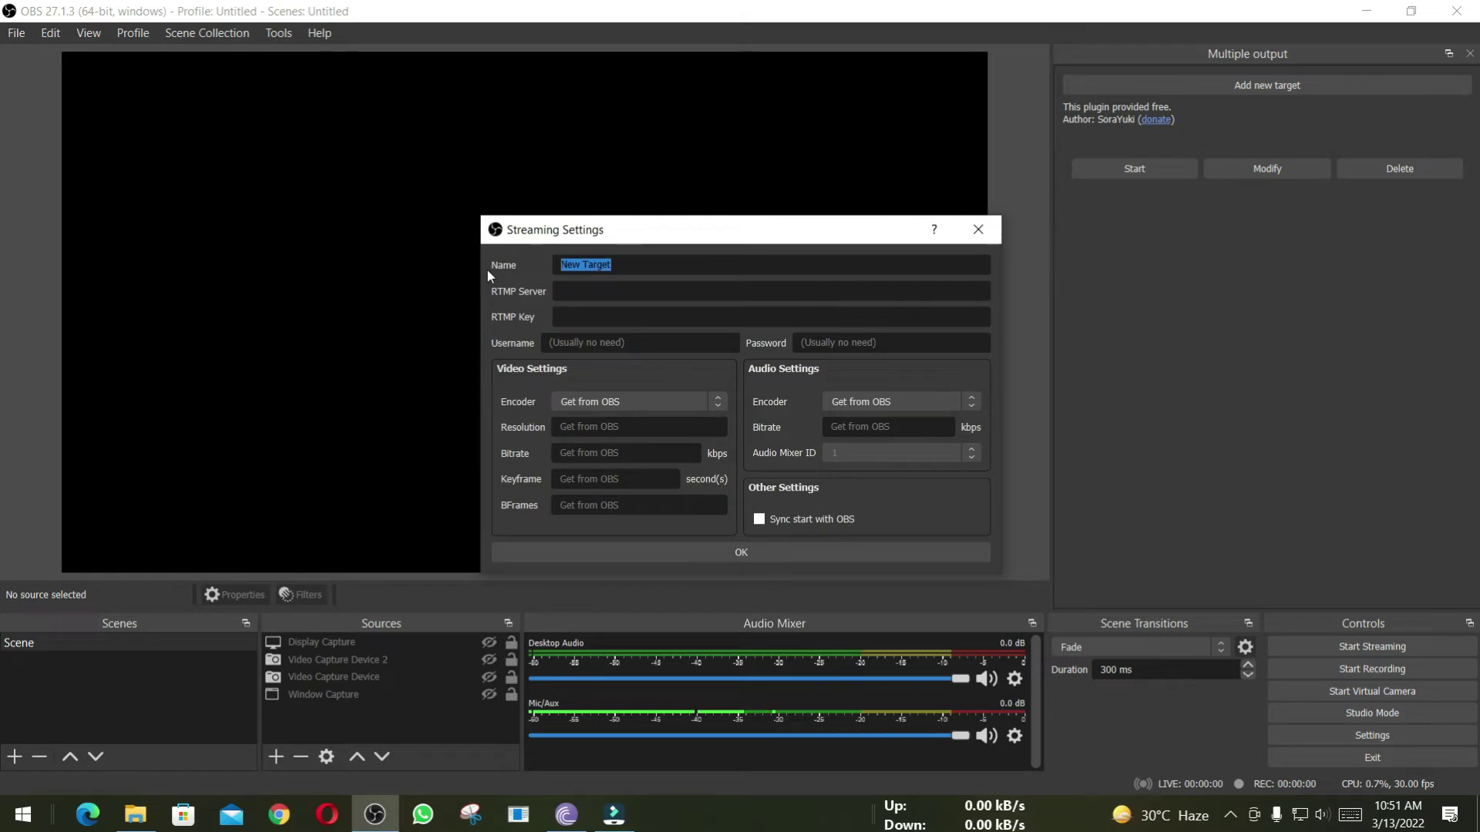
{"action": "type", "text": "YouTube"}
{"action": "left_click", "coordinate": [578, 293]}
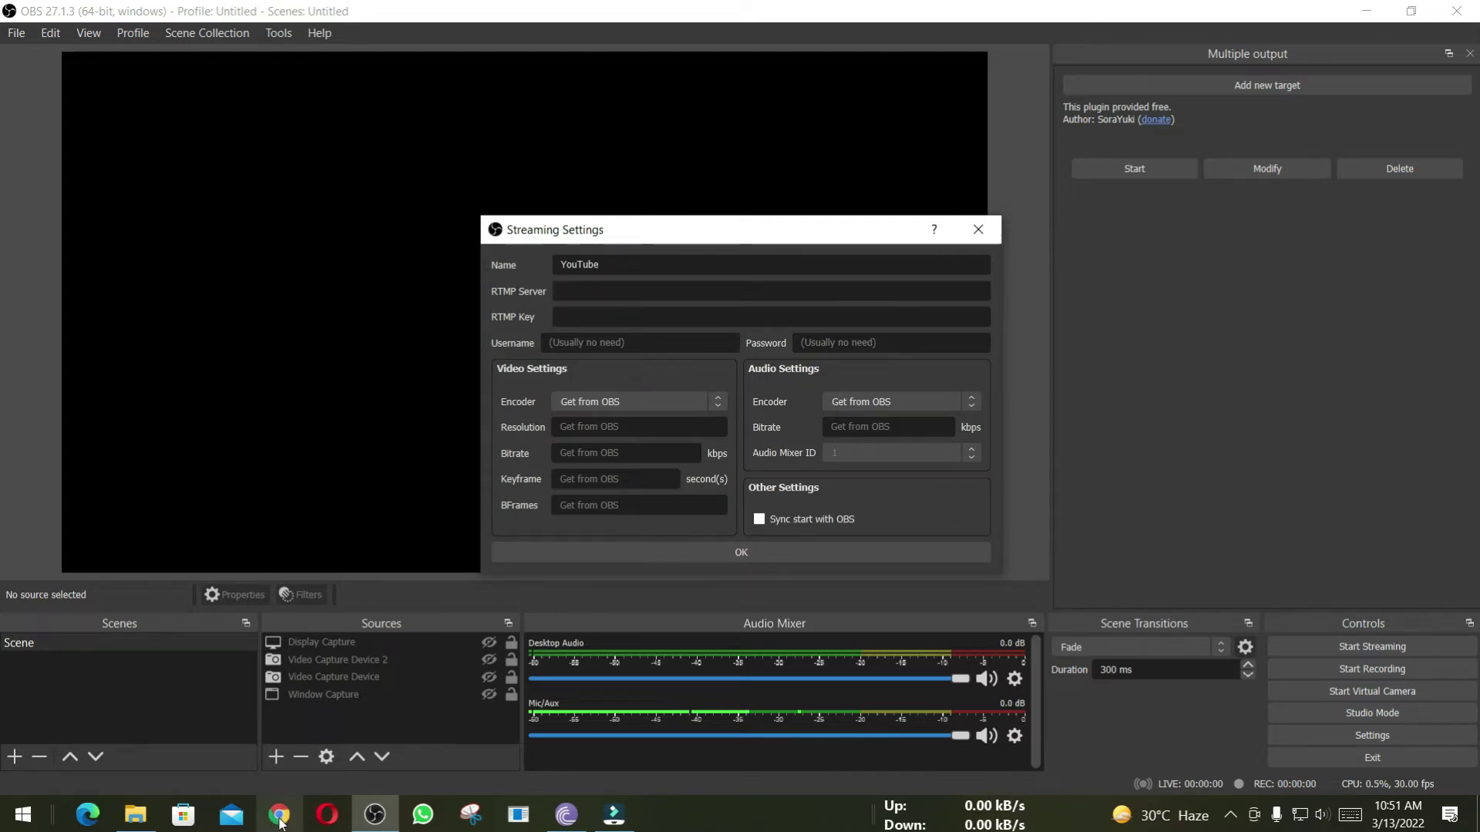
Paste YouTube Studio's stream URL rtmp://a.rtmp.youtube.com/live2 into the target's RTMP Server field.
{"action": "left_click", "coordinate": [326, 814]}
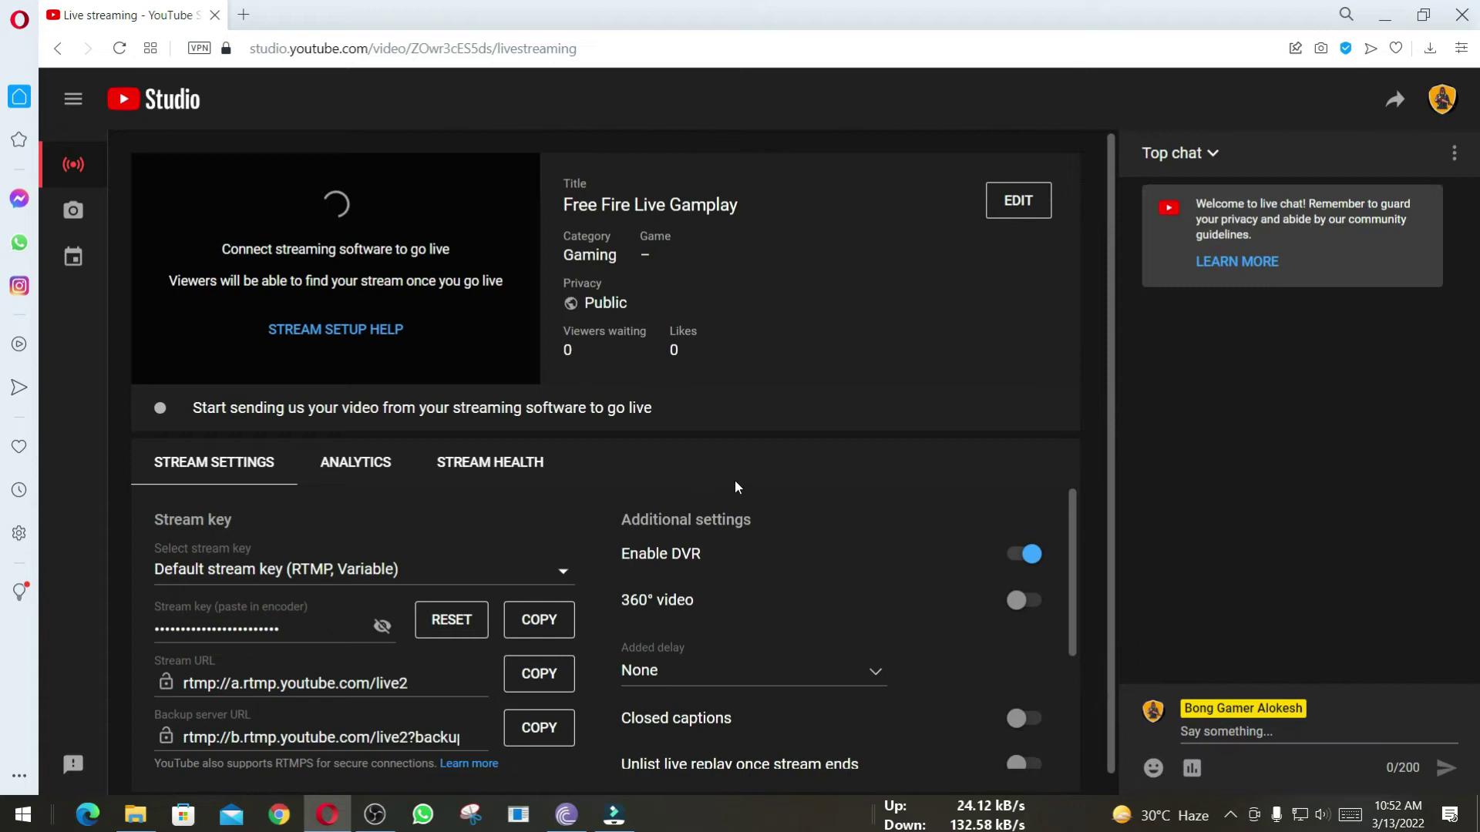
{"action": "scroll", "coordinate": [734, 480], "scroll_direction": "down", "scroll_amount": 1}
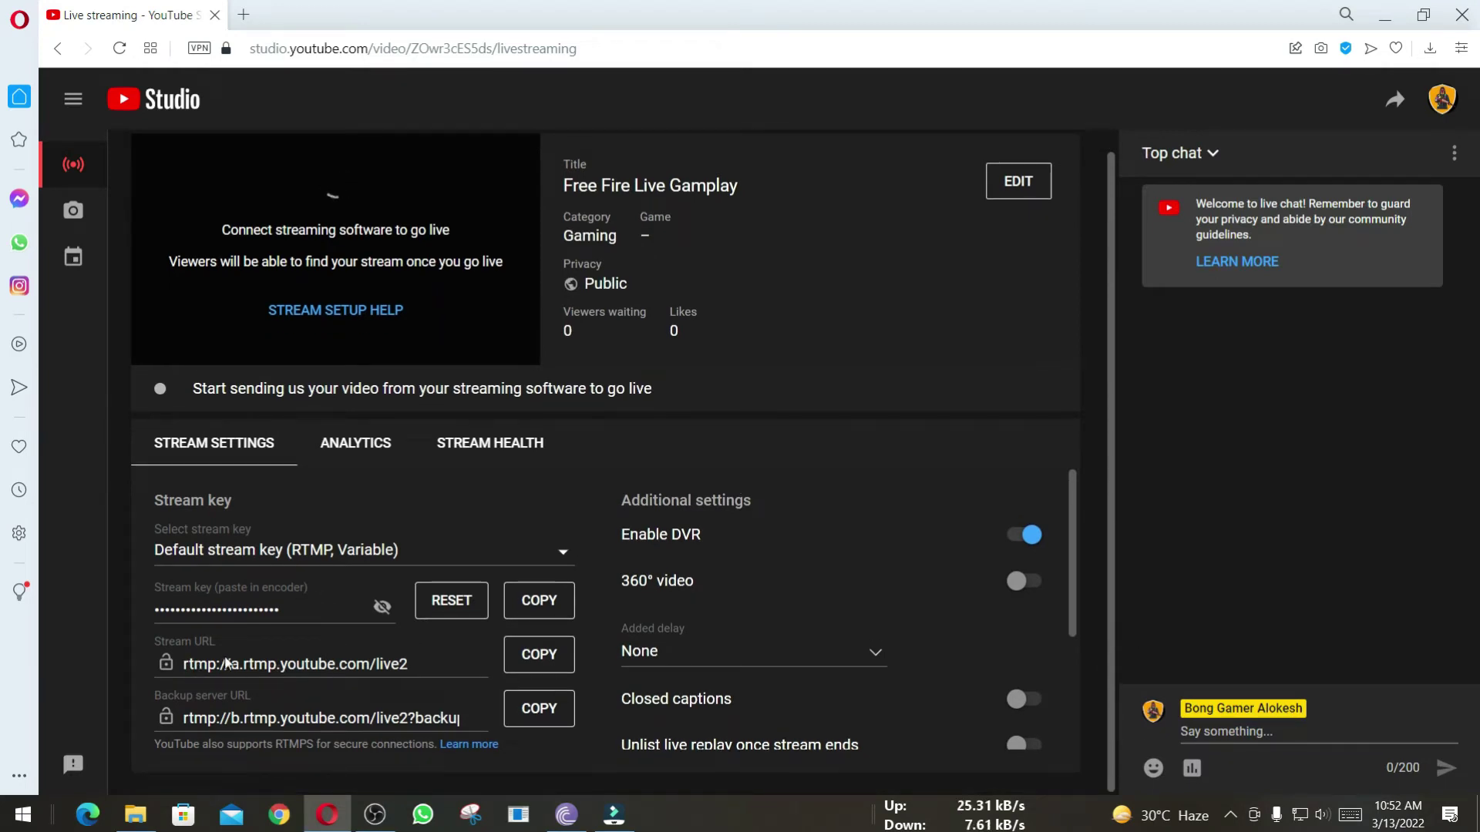
{"action": "left_click", "coordinate": [538, 654]}
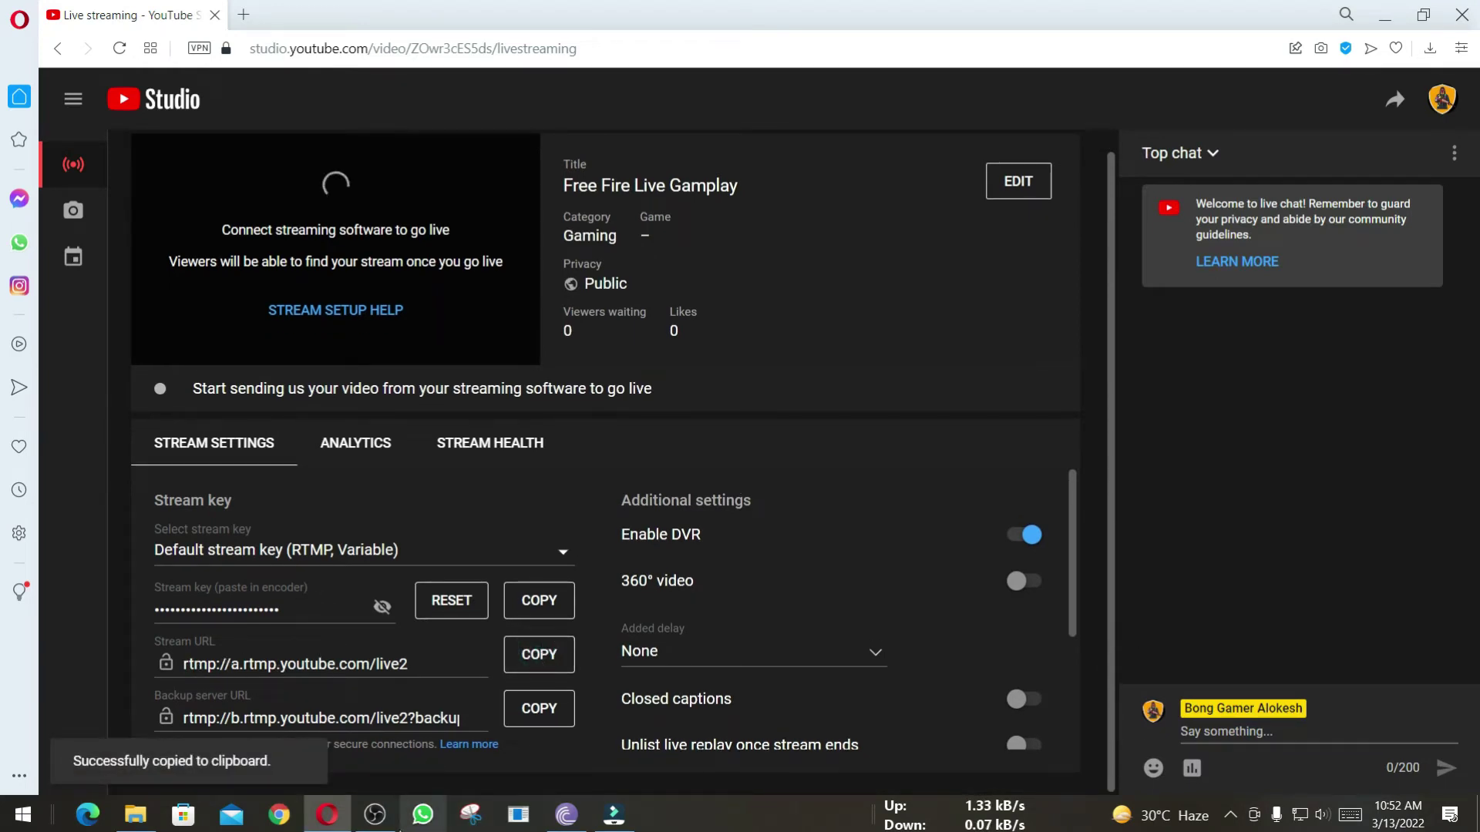
{"action": "left_click", "coordinate": [384, 823]}
{"action": "right_click", "coordinate": [585, 292]}
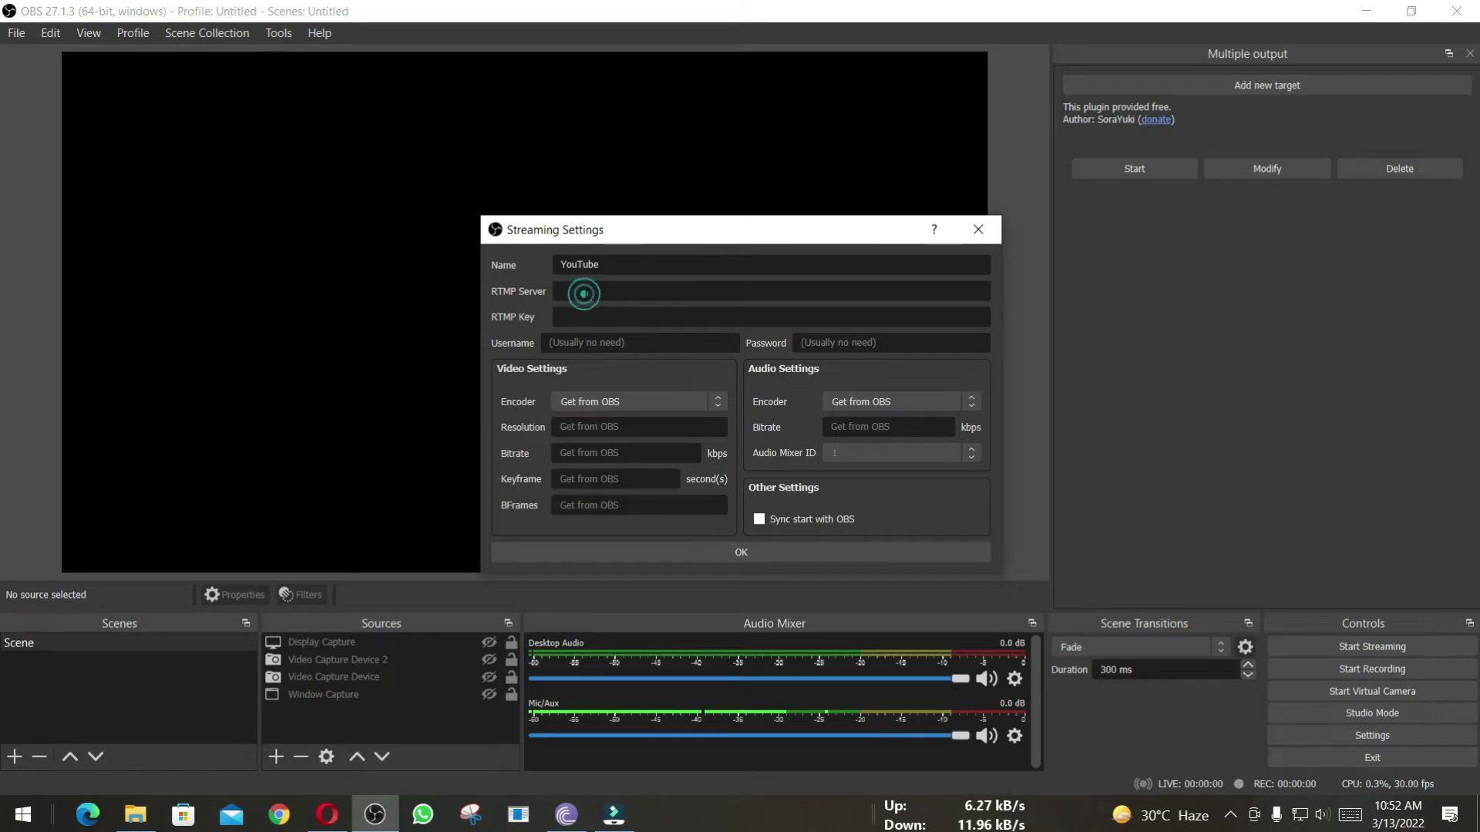
{"action": "left_click", "coordinate": [655, 399]}
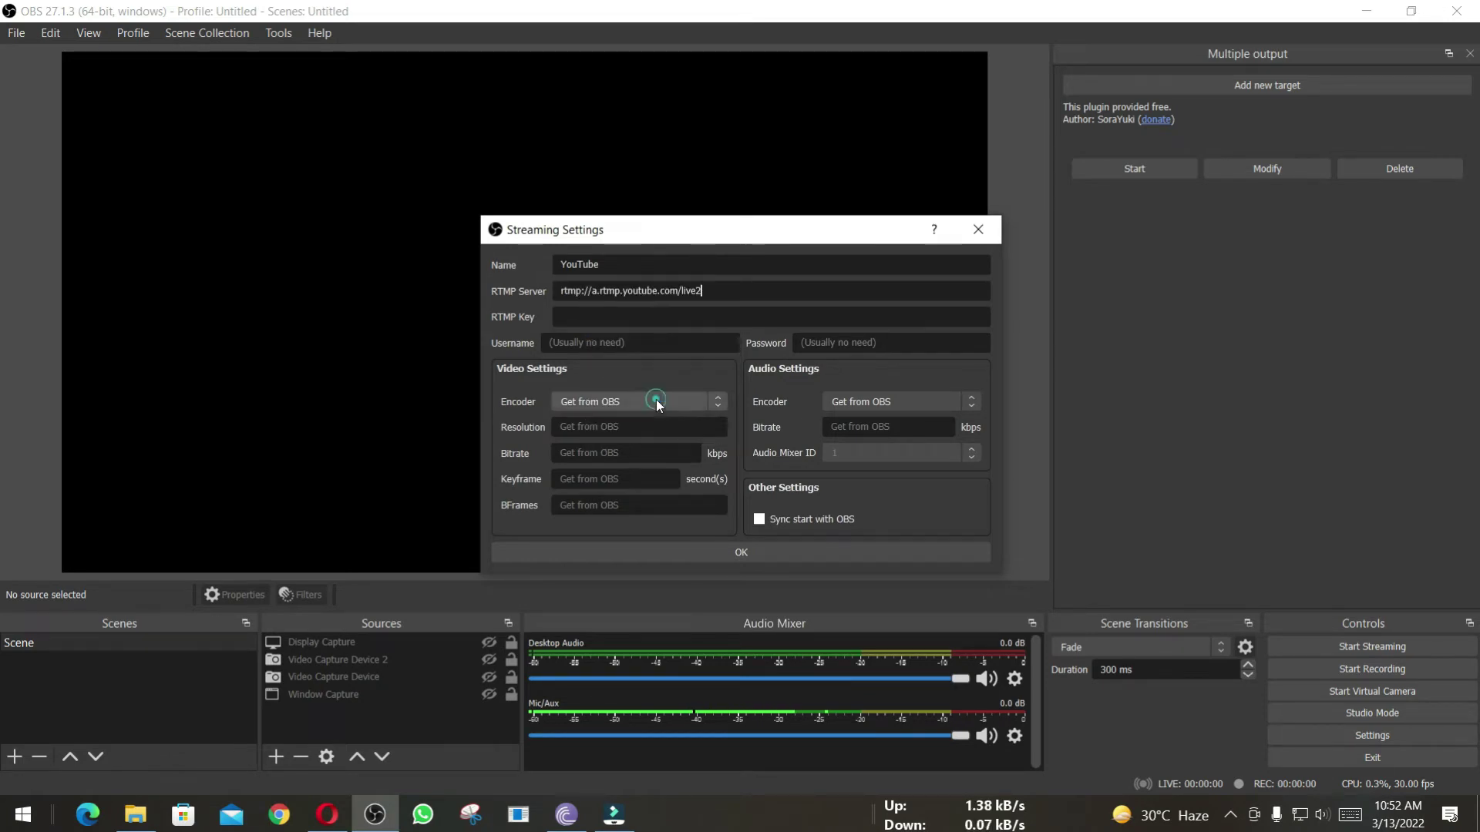
Copy the YouTube stream key from YouTube Studio.
{"action": "left_click", "coordinate": [563, 317]}
{"action": "left_click", "coordinate": [327, 815]}
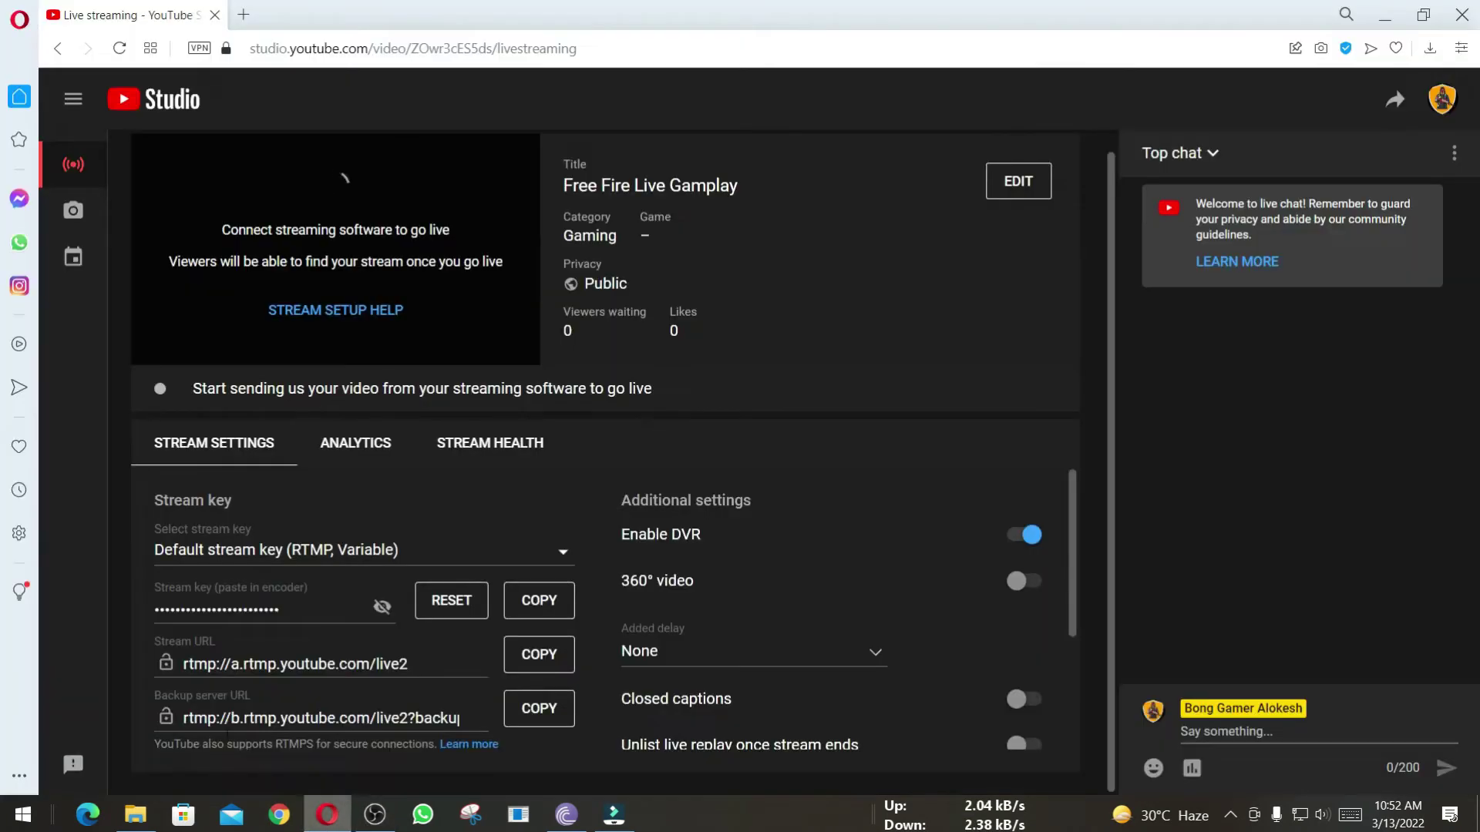
{"action": "left_click", "coordinate": [522, 602]}
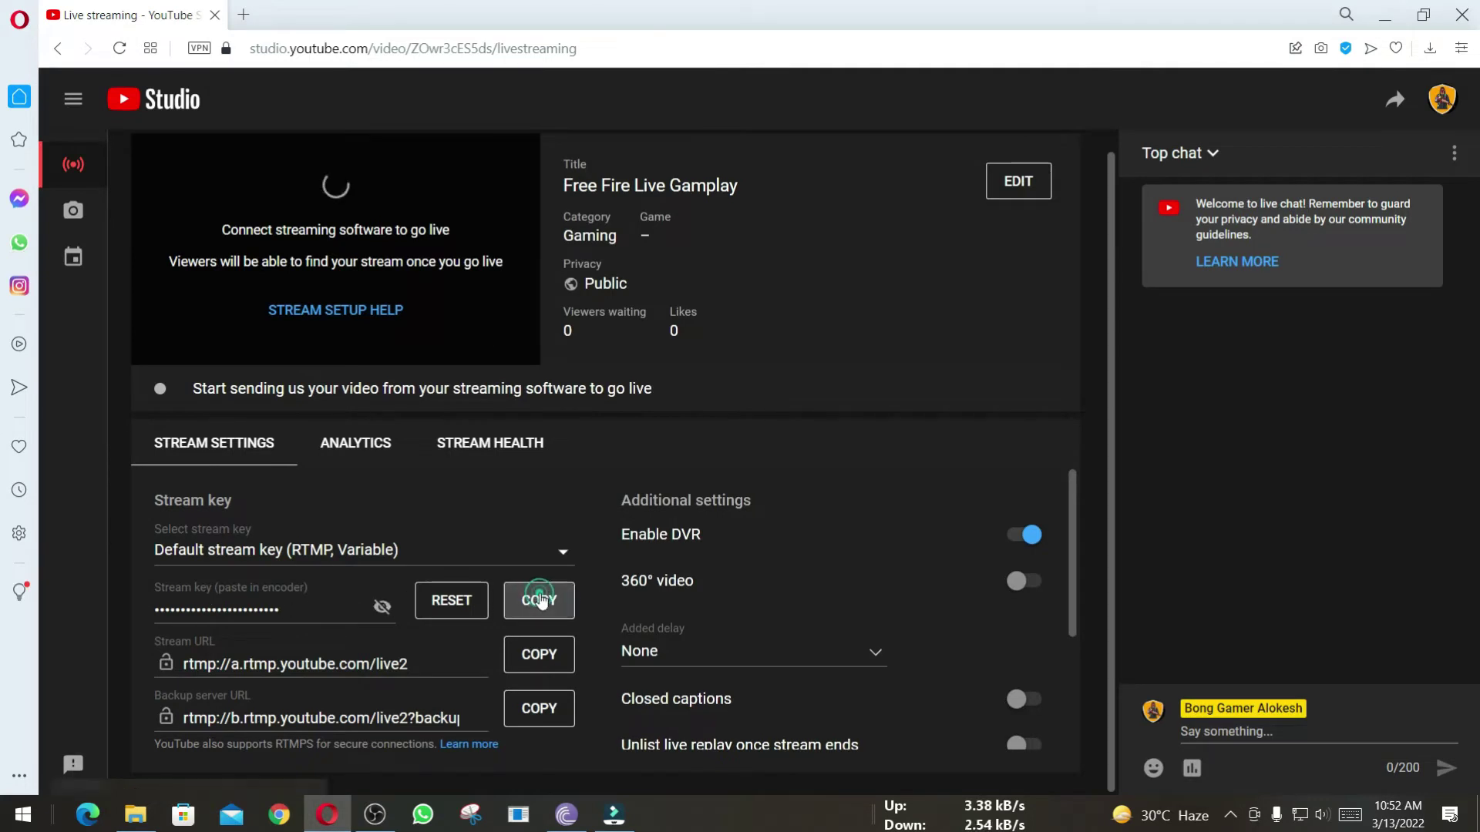
Paste the YouTube stream key into the target's RTMP key field.
{"action": "left_click", "coordinate": [375, 815]}
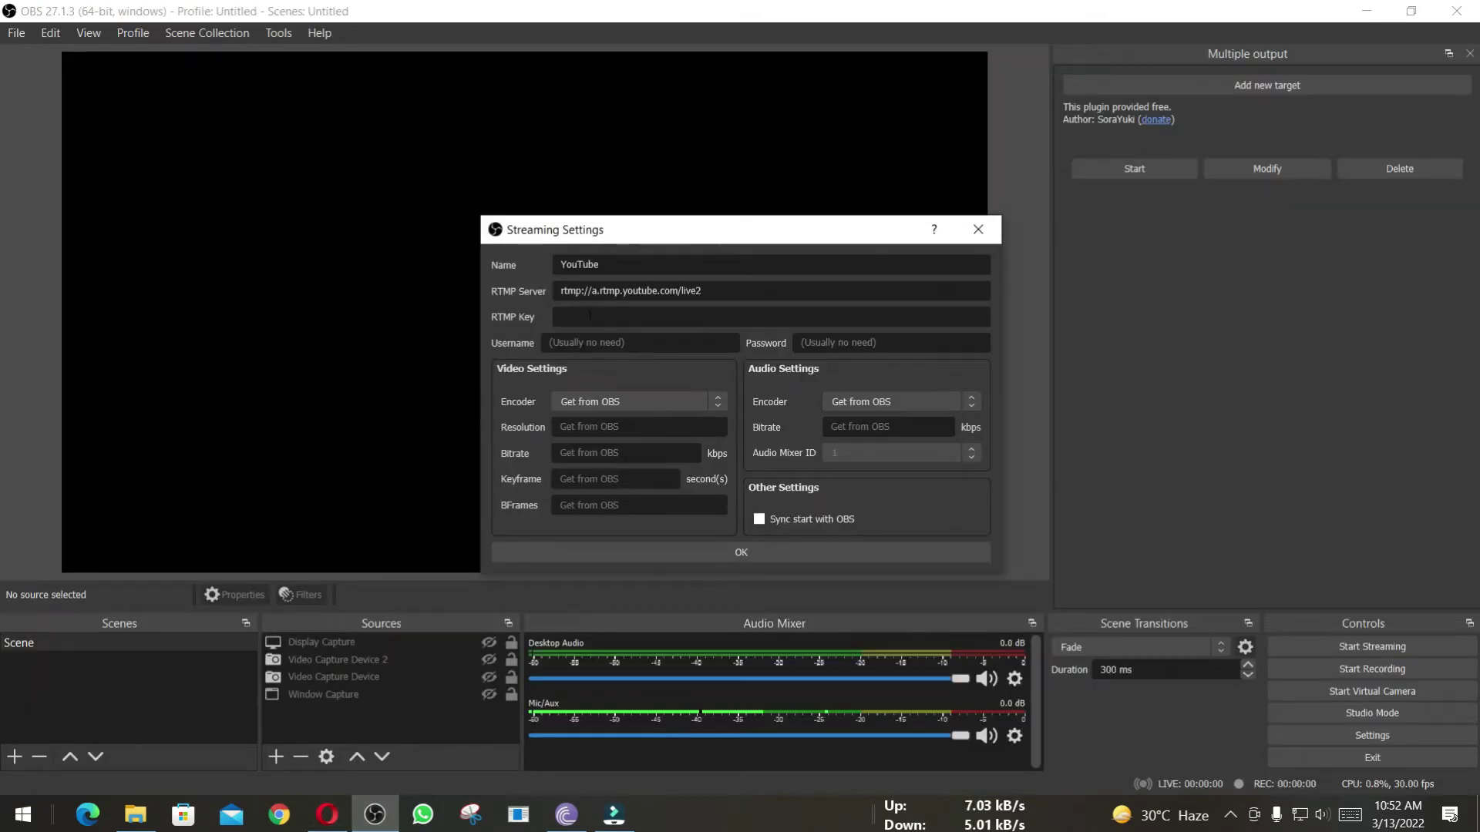
{"action": "right_click", "coordinate": [588, 318]}
{"action": "left_click", "coordinate": [658, 419]}
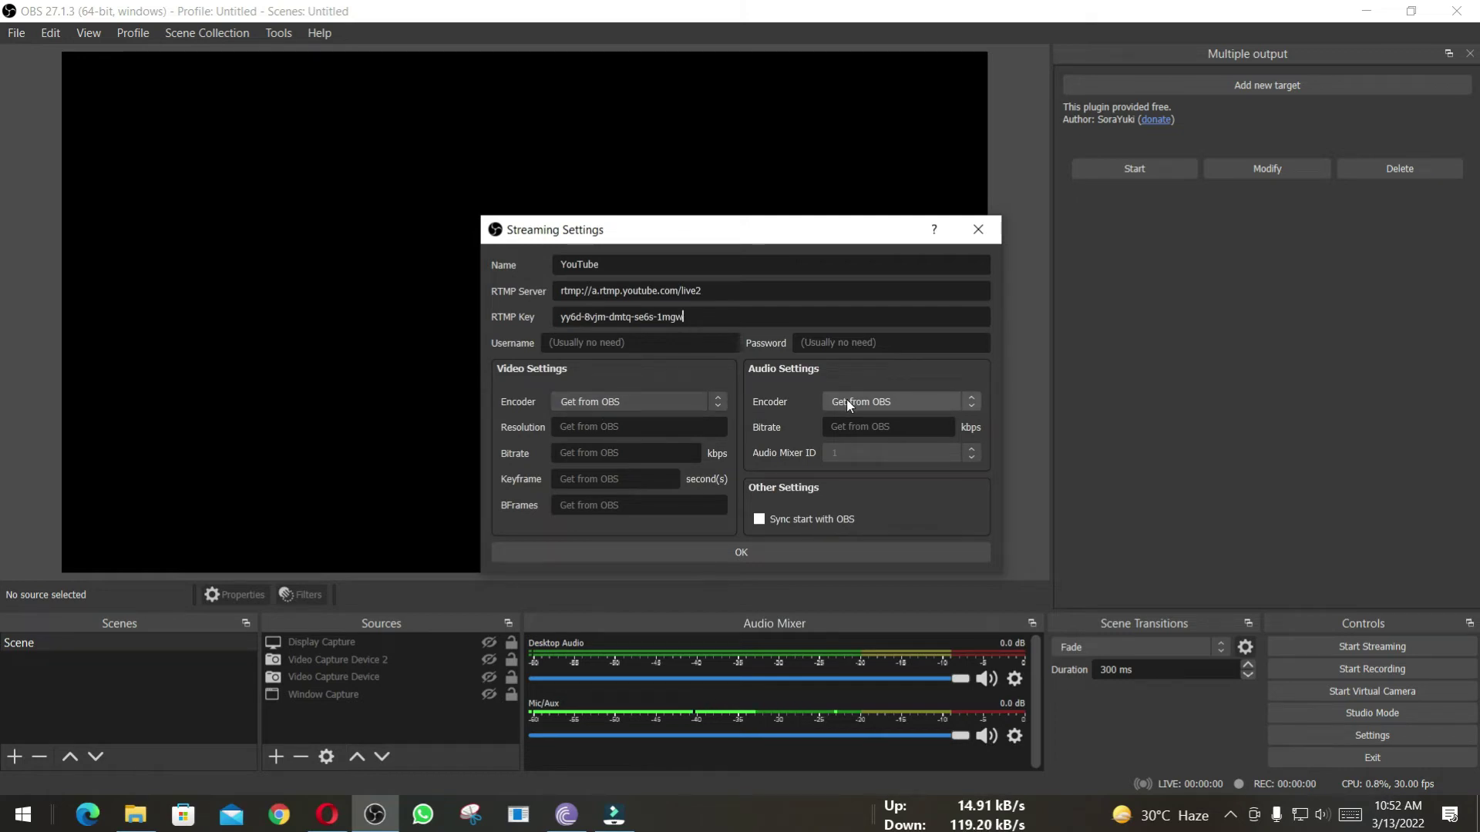
Give the target the NVIDIA NVENC H.264 (new) encoder at a custom 1920x1080 resolution.
{"action": "left_click", "coordinate": [668, 403]}
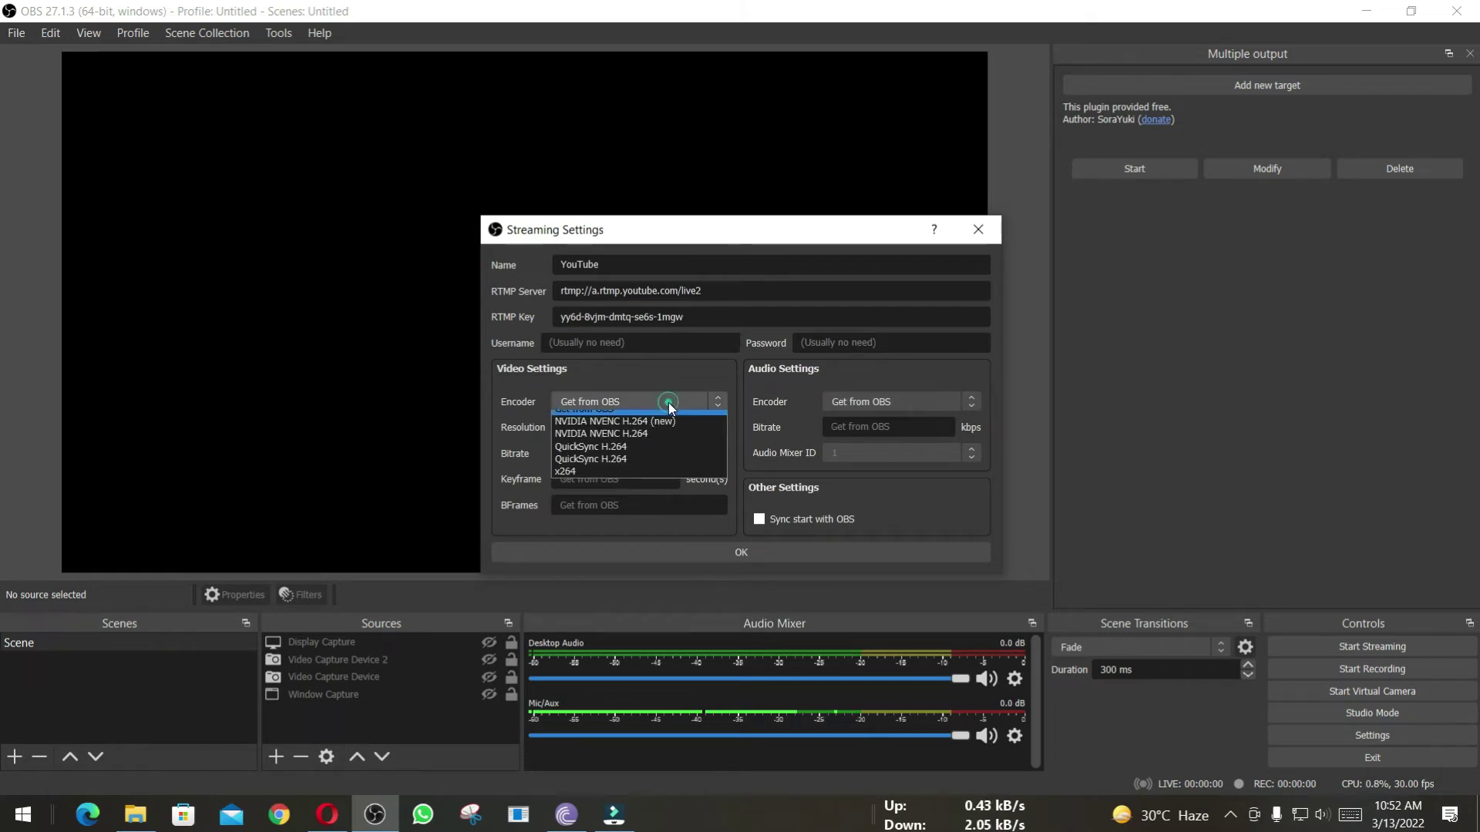
{"action": "left_click", "coordinate": [674, 429]}
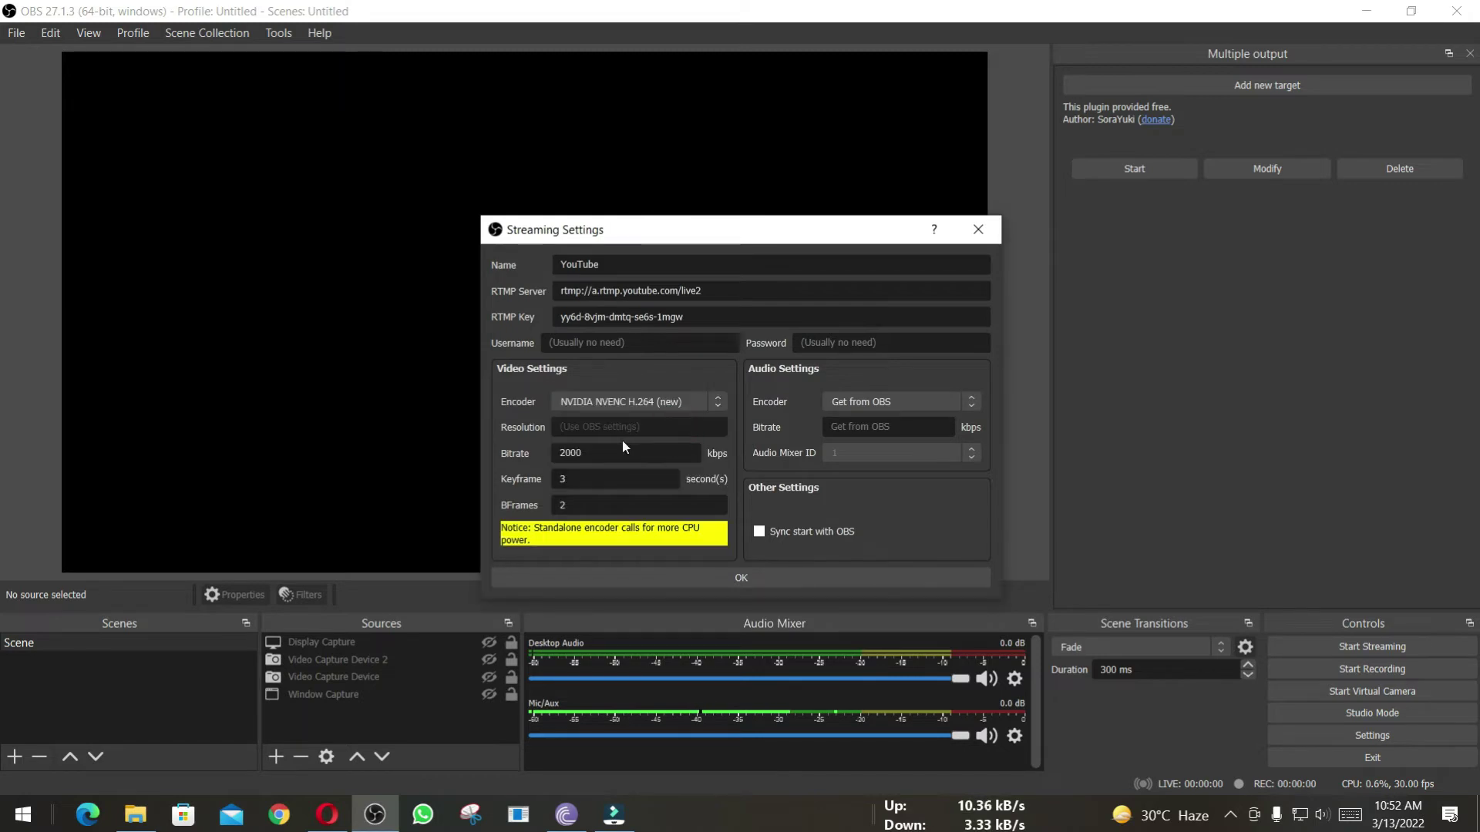
{"action": "left_click", "coordinate": [595, 429]}
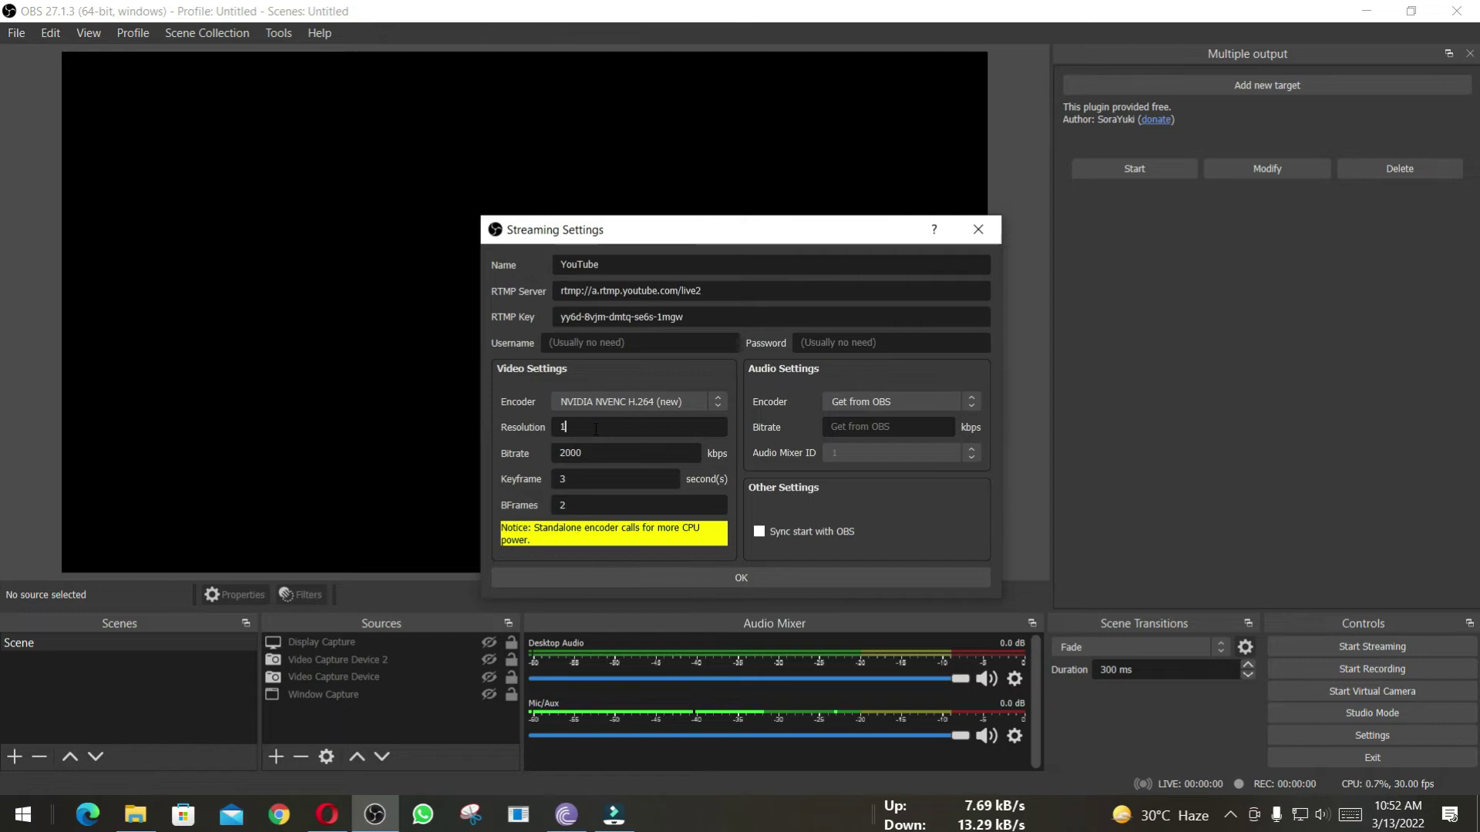
{"action": "type", "text": "1920*1080"}
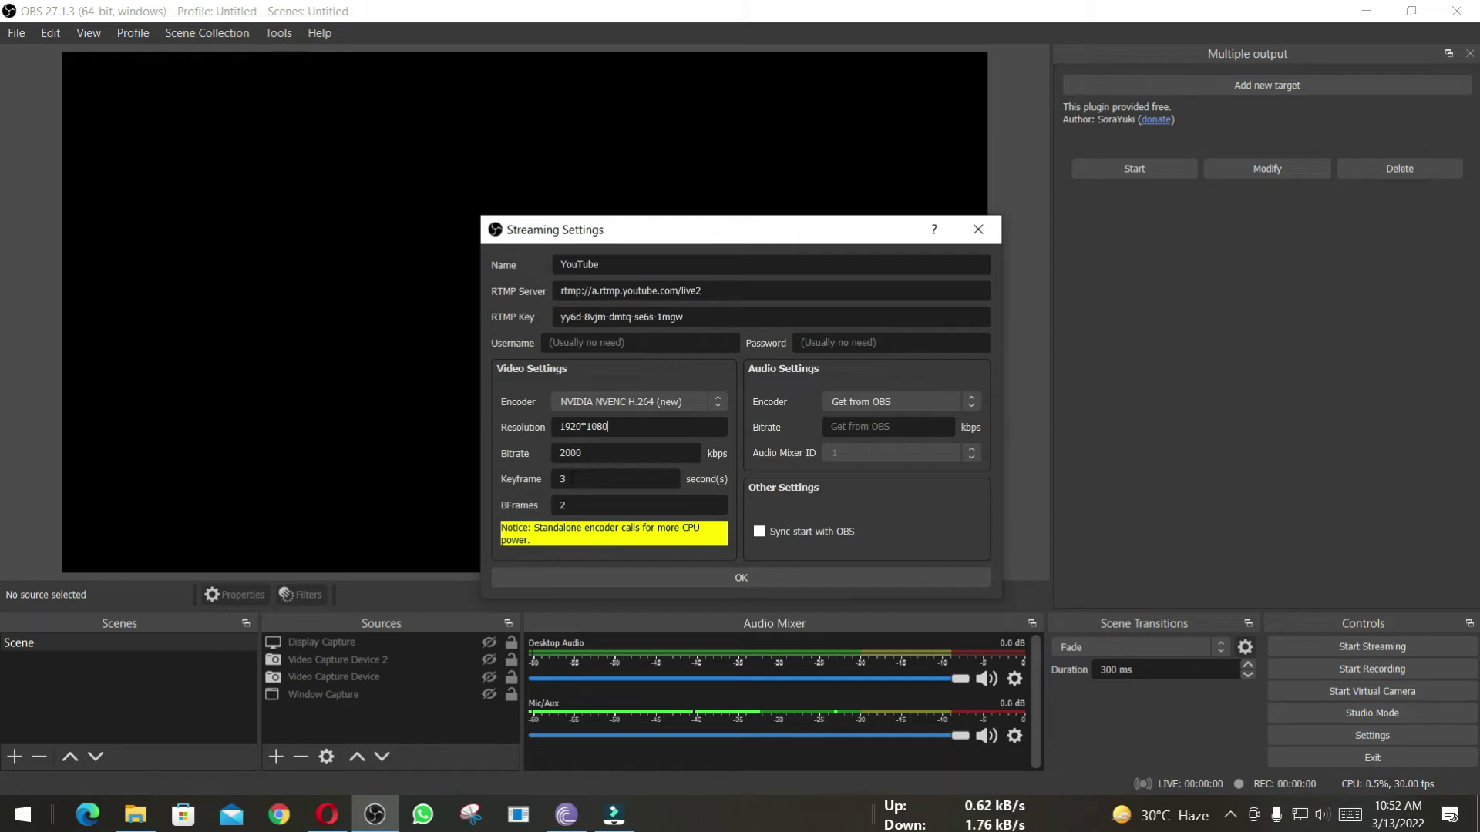
Set the target's bitrate to 4000 kbps, enable Sync start with OBS, and save it.
{"action": "double_click", "coordinate": [565, 460]}
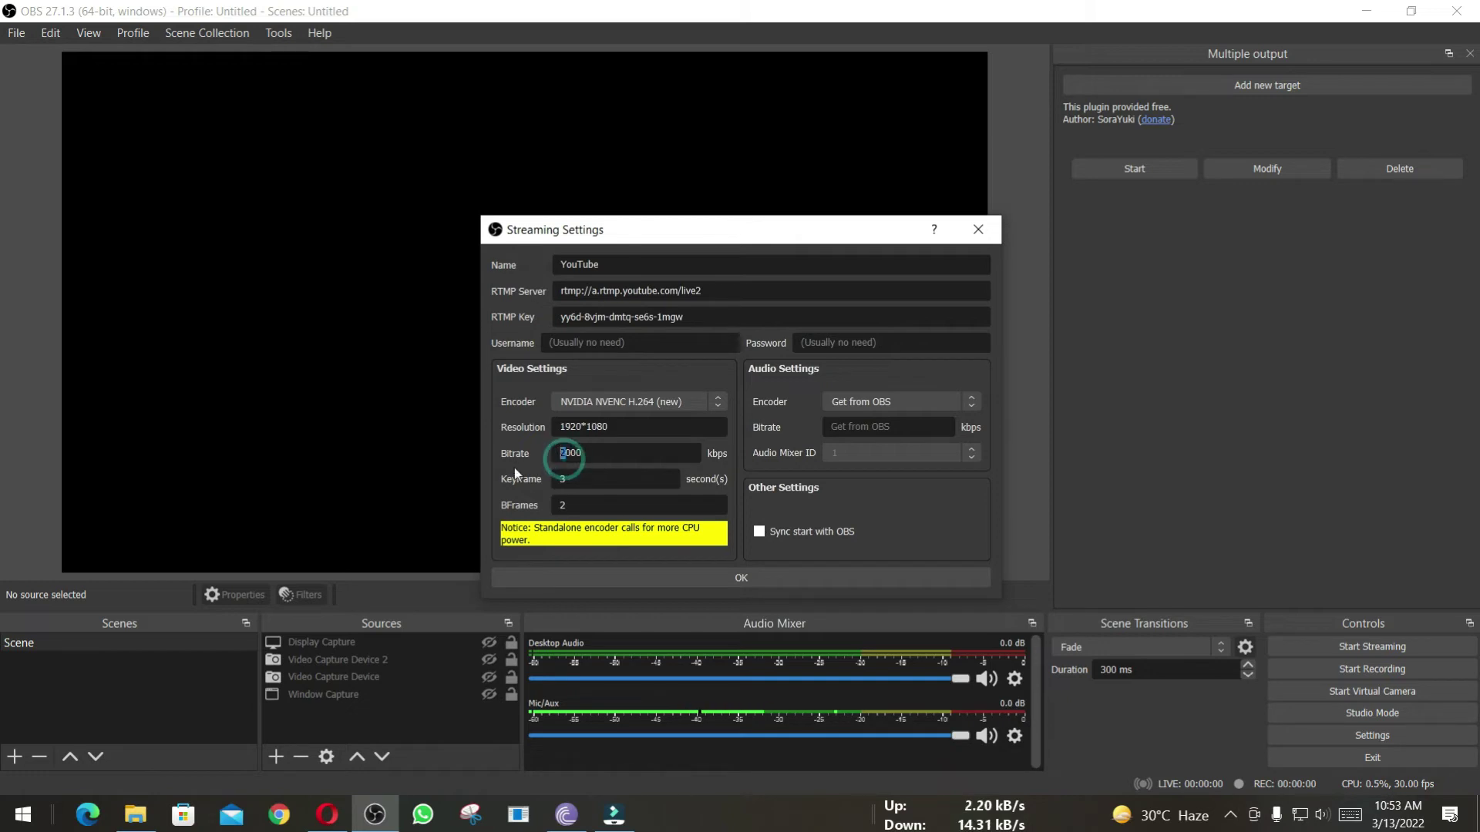
{"action": "type", "text": "4000"}
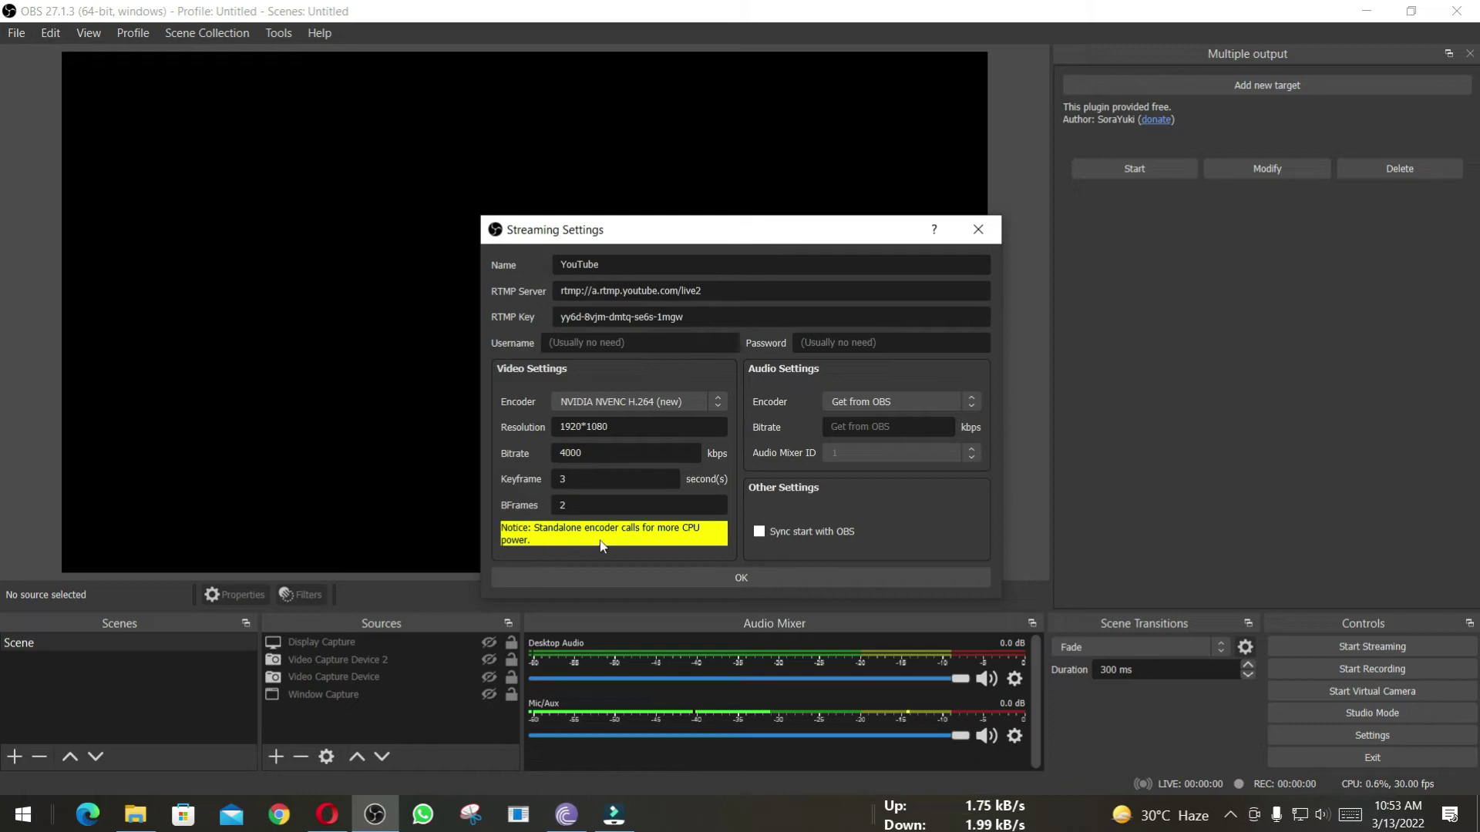
{"action": "left_click", "coordinate": [759, 533]}
{"action": "left_click", "coordinate": [736, 579]}
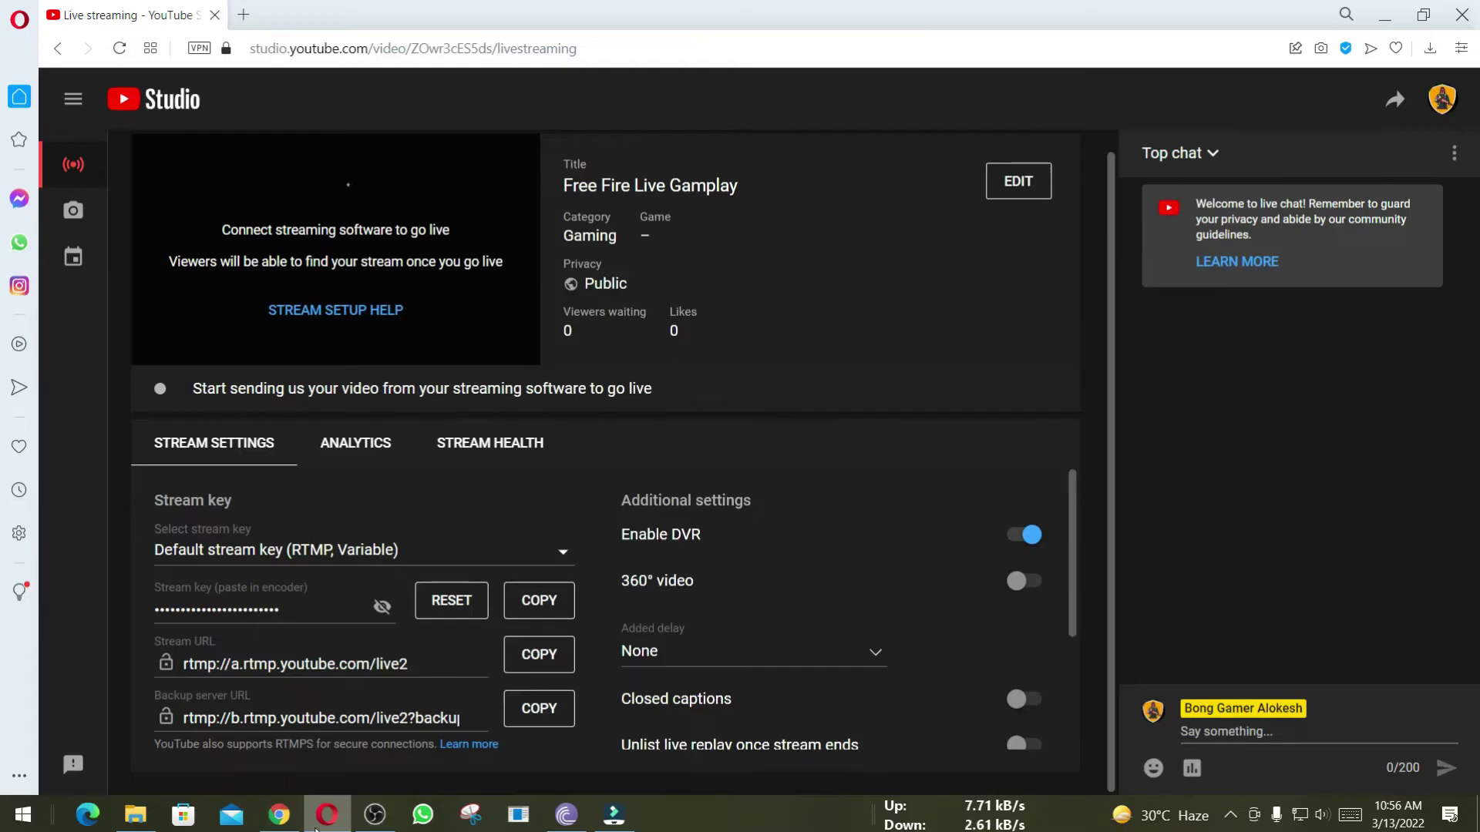
Switch to Facebook Live Producer and close the Stars store, live video graphics and Stars party tips.
{"action": "left_click", "coordinate": [279, 814]}
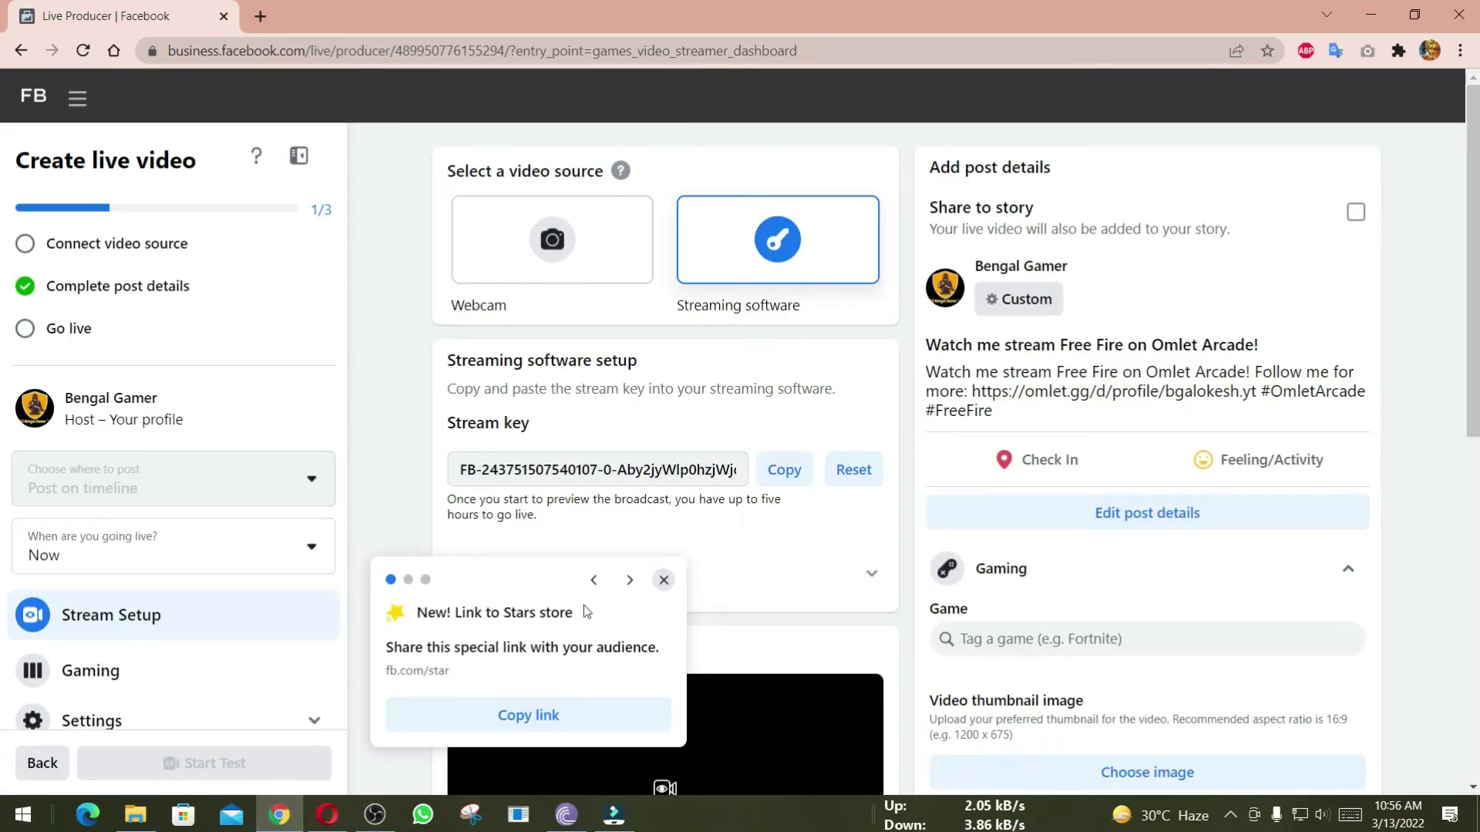
{"action": "left_click", "coordinate": [664, 579]}
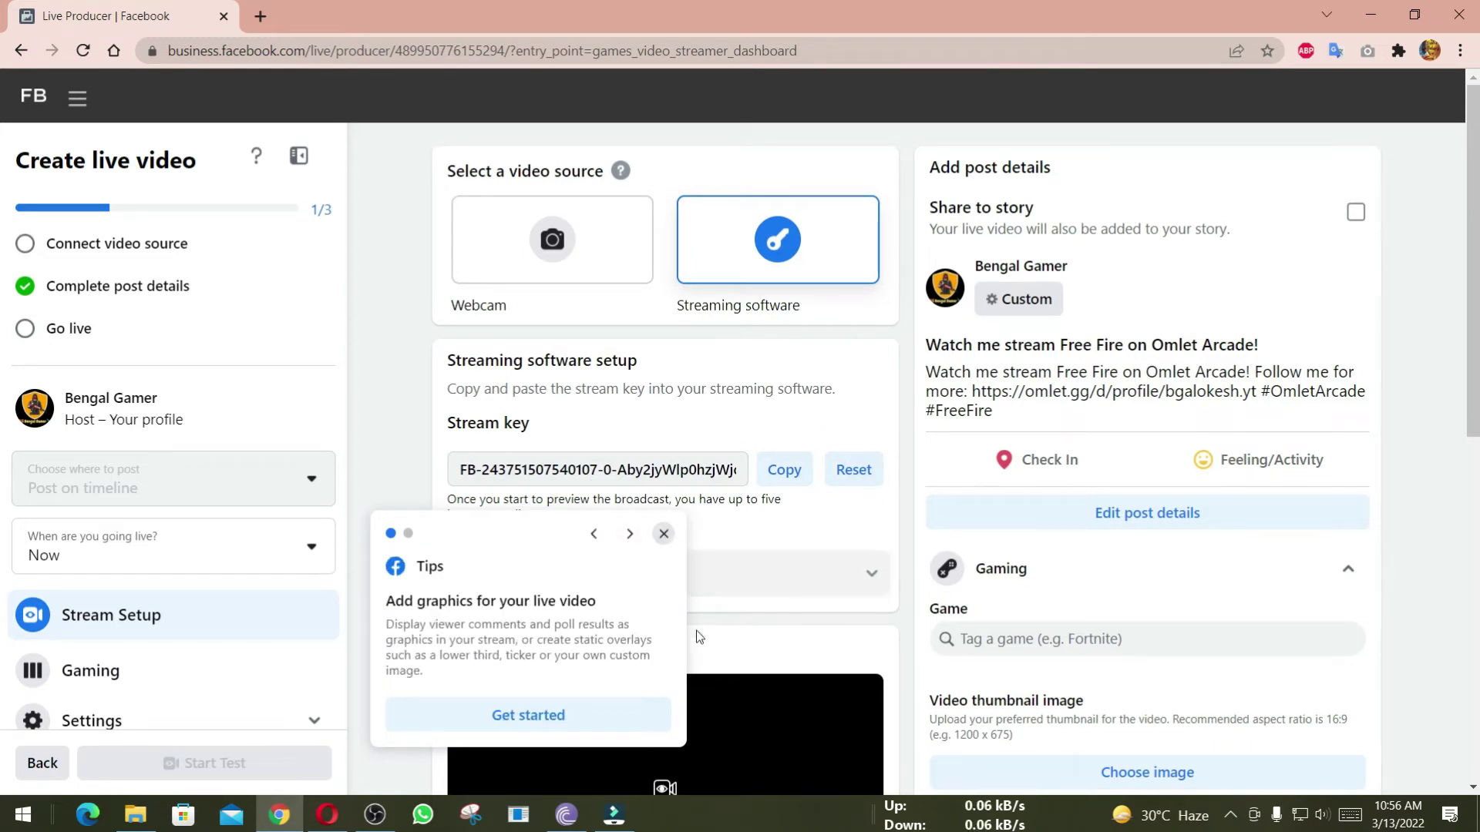
{"action": "left_click", "coordinate": [663, 533]}
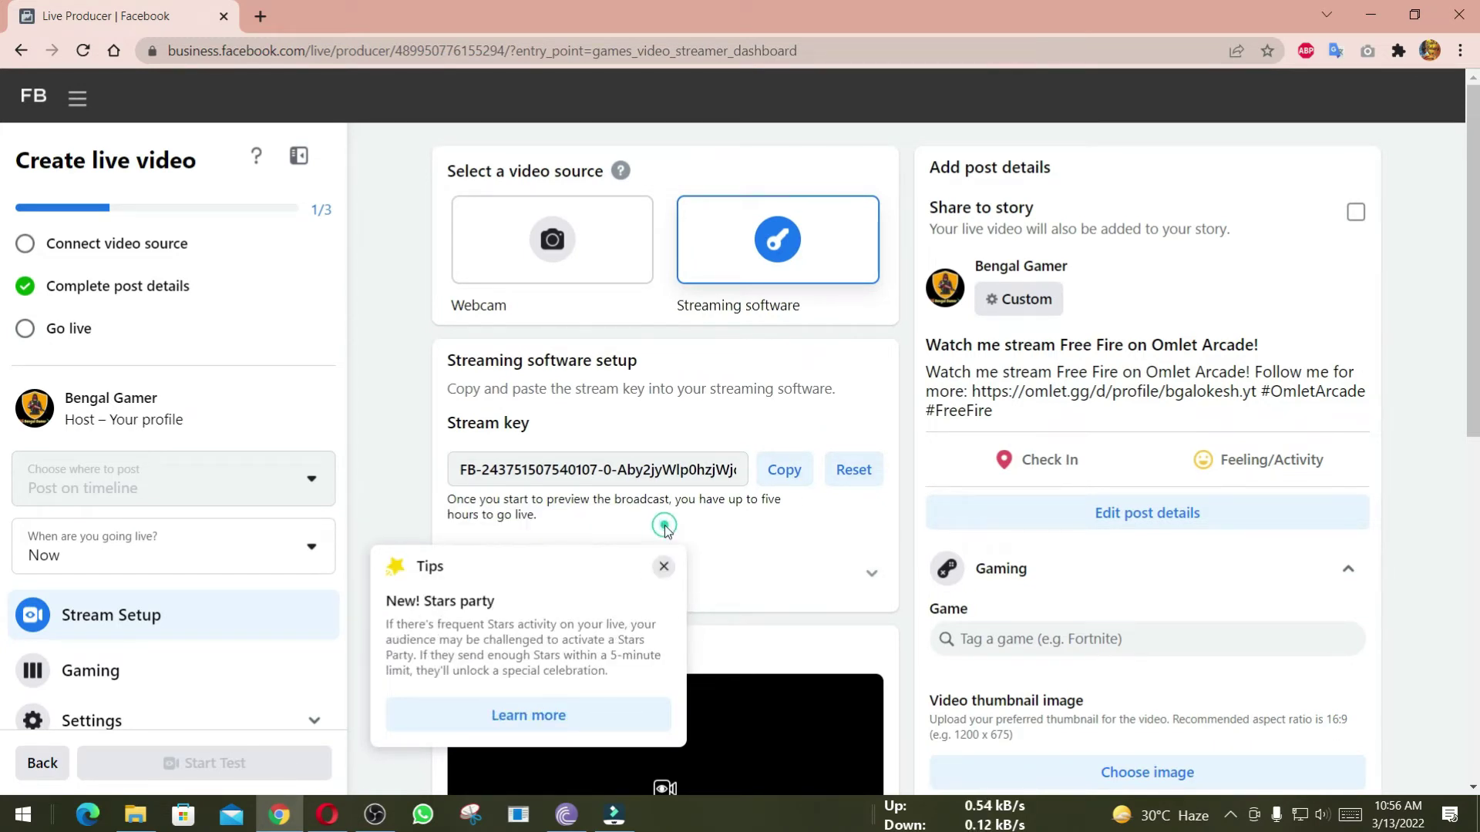
{"action": "left_click", "coordinate": [663, 566]}
Start streaming from OBS so the YouTube target broadcasts at 30 FPS, then minimize OBS.
{"action": "left_click", "coordinate": [375, 815]}
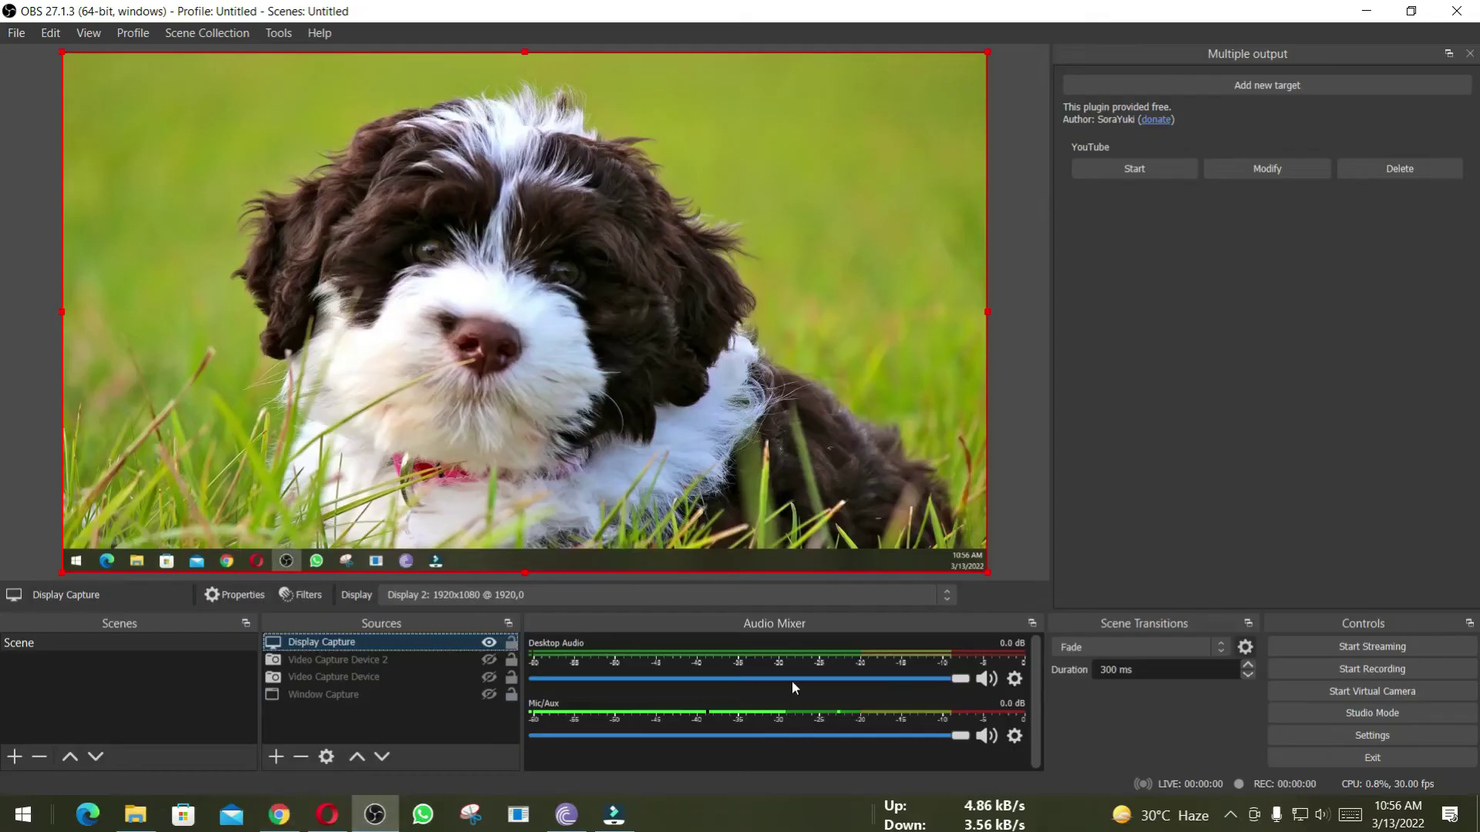
{"action": "left_click", "coordinate": [1354, 646]}
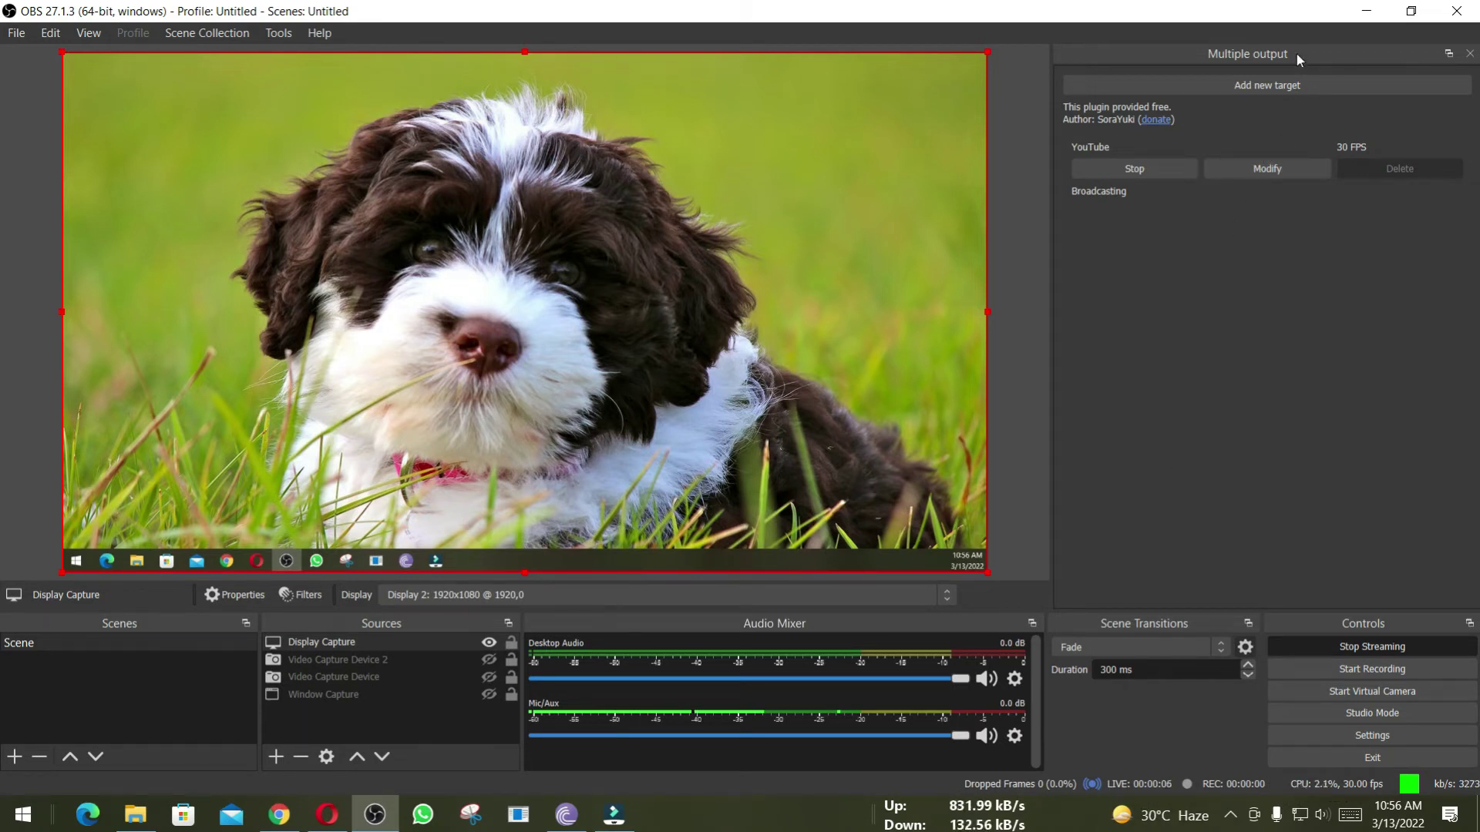
{"action": "left_click", "coordinate": [1364, 12]}
Take the incoming OBS feed live on Facebook Live Producer, skipping the game tag.
{"action": "scroll", "coordinate": [796, 515], "scroll_direction": "down", "scroll_amount": 10}
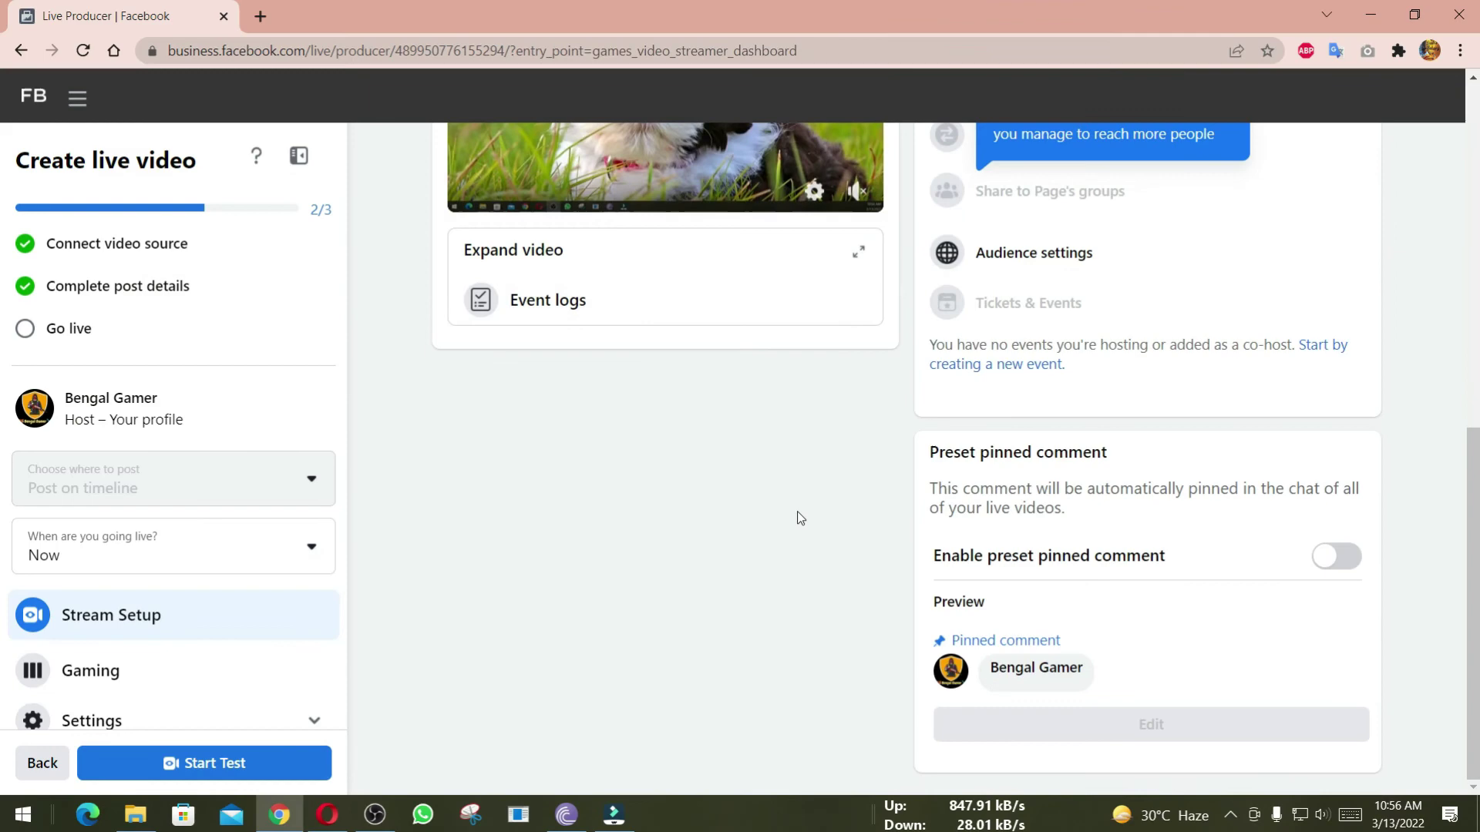
{"action": "scroll", "coordinate": [740, 532], "scroll_direction": "up", "scroll_amount": 6}
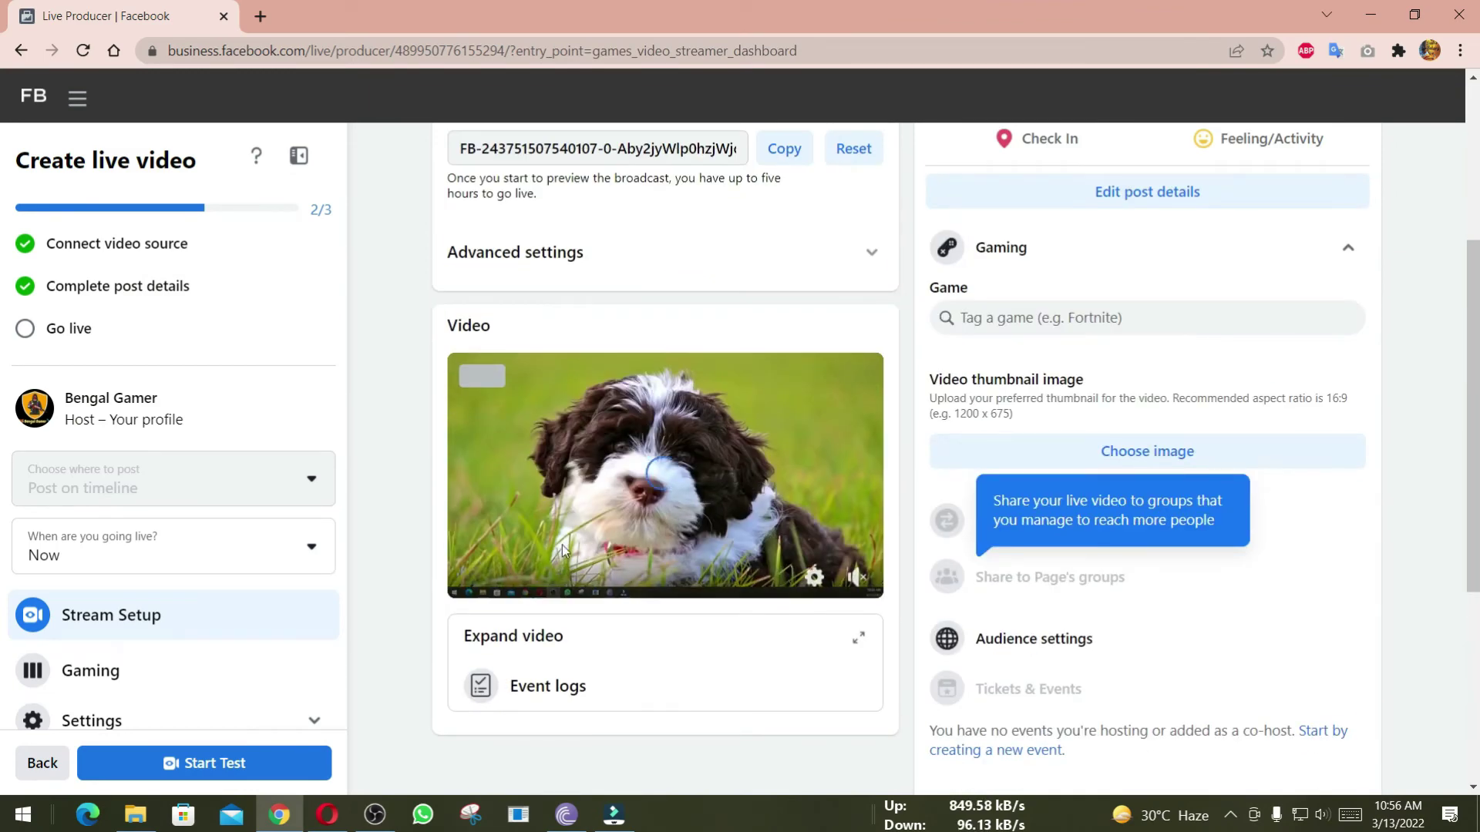
{"action": "left_click", "coordinate": [249, 779]}
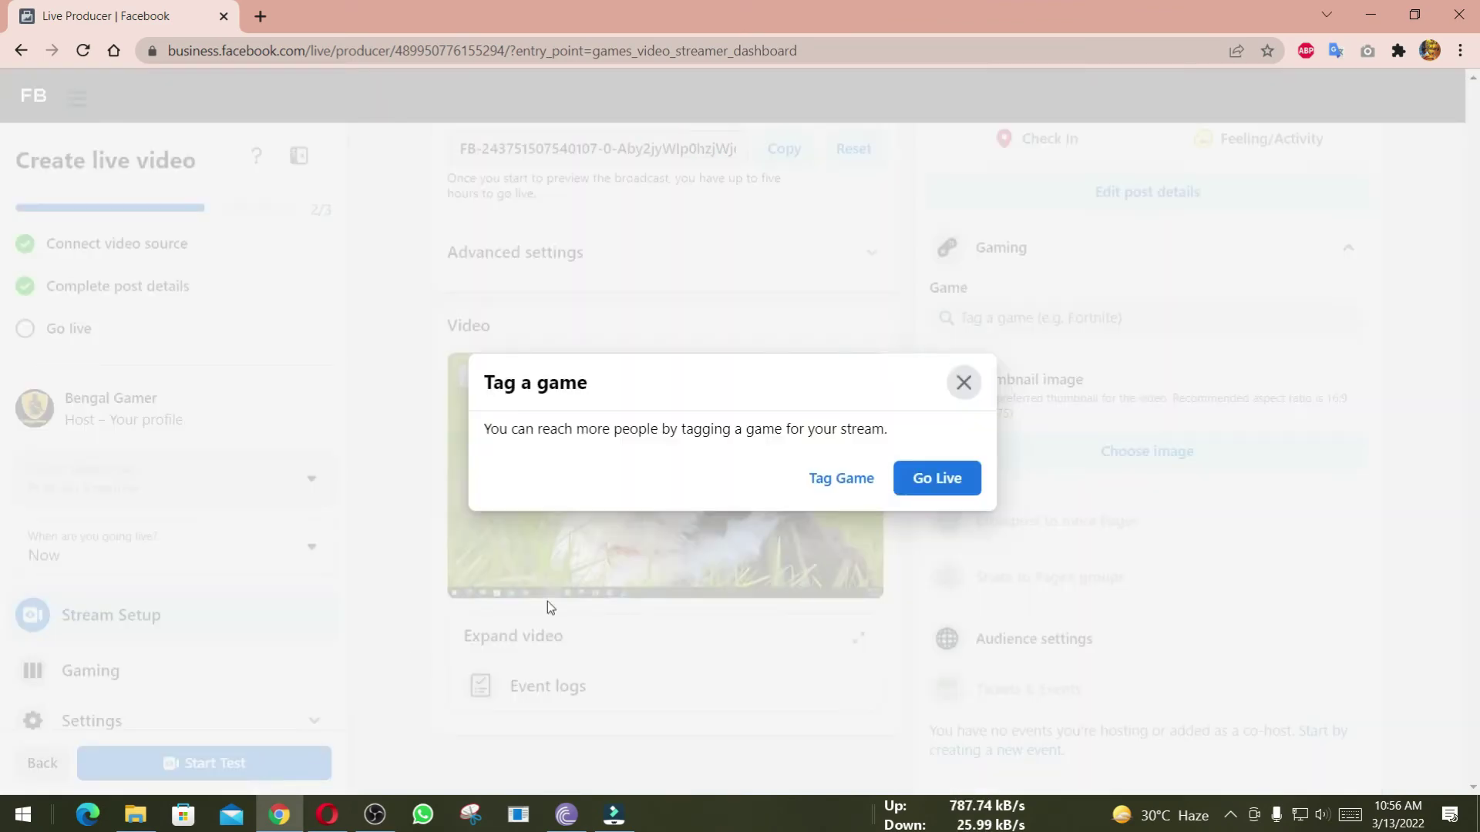
{"action": "left_click", "coordinate": [919, 484]}
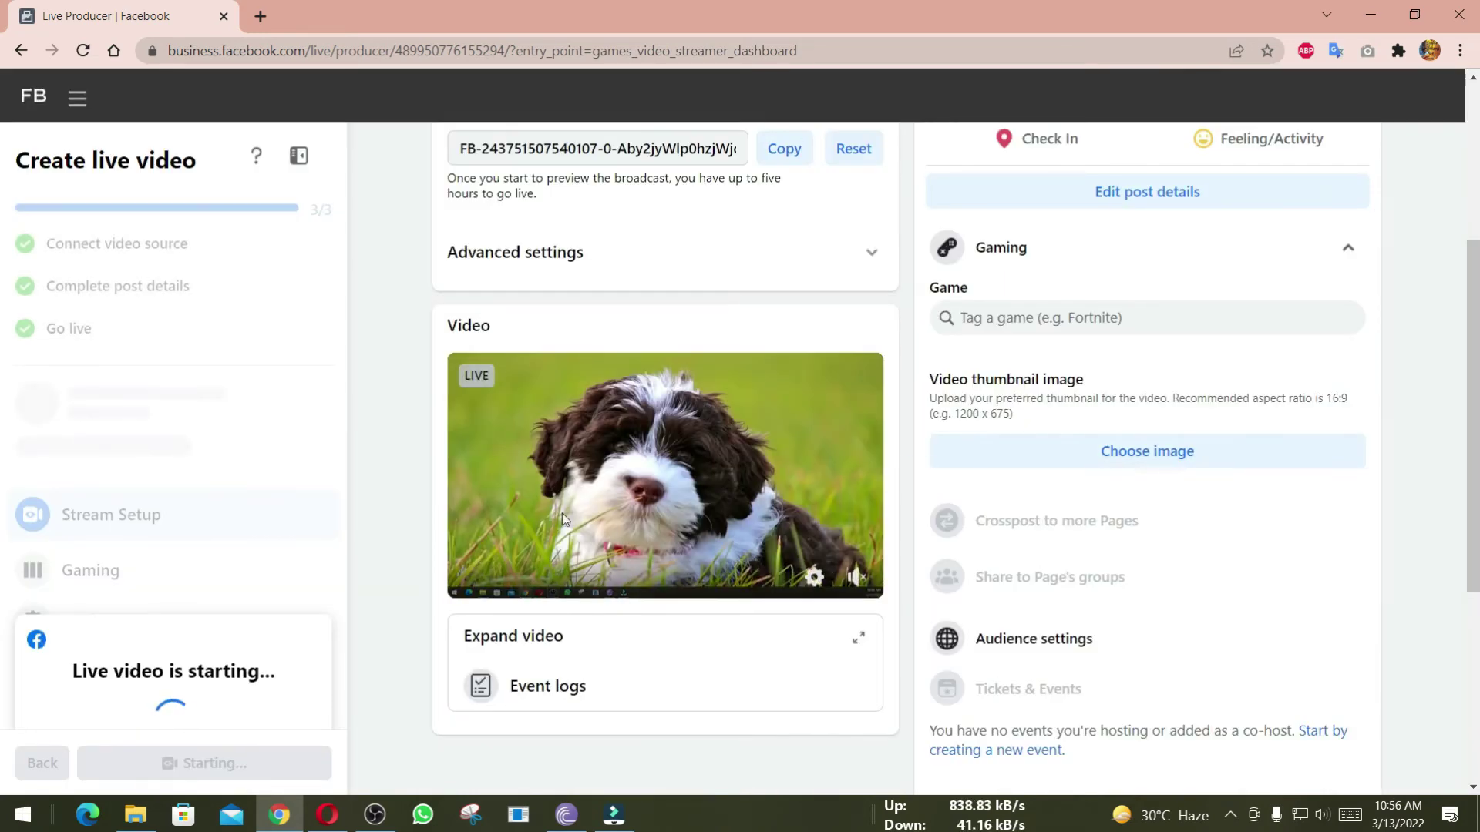
Bring up the live YouTube Studio stream page and open Task Manager over it, moved up-left.
{"action": "left_click", "coordinate": [327, 814]}
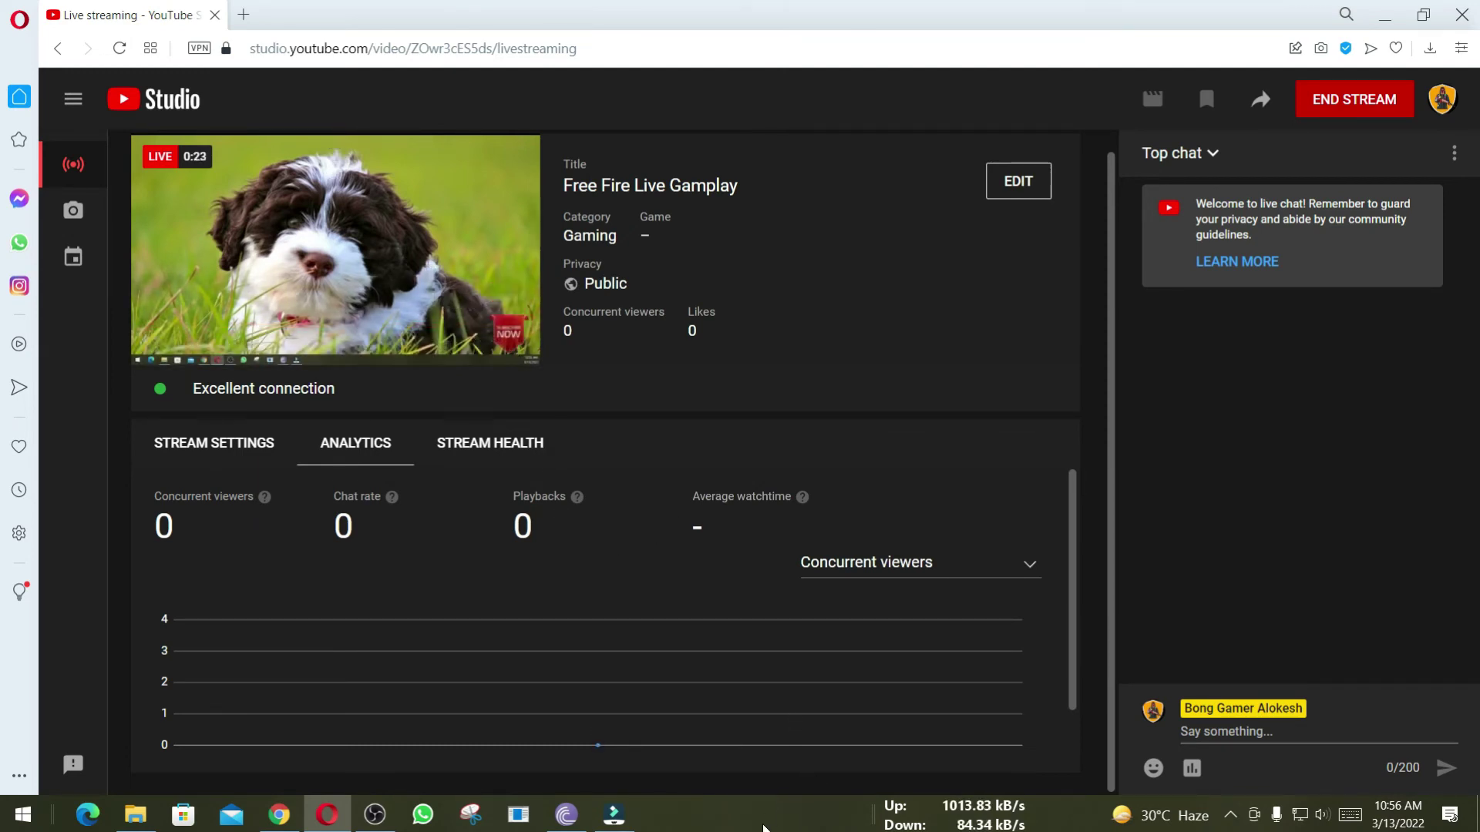
{"action": "right_click", "coordinate": [763, 818]}
{"action": "left_click", "coordinate": [830, 732]}
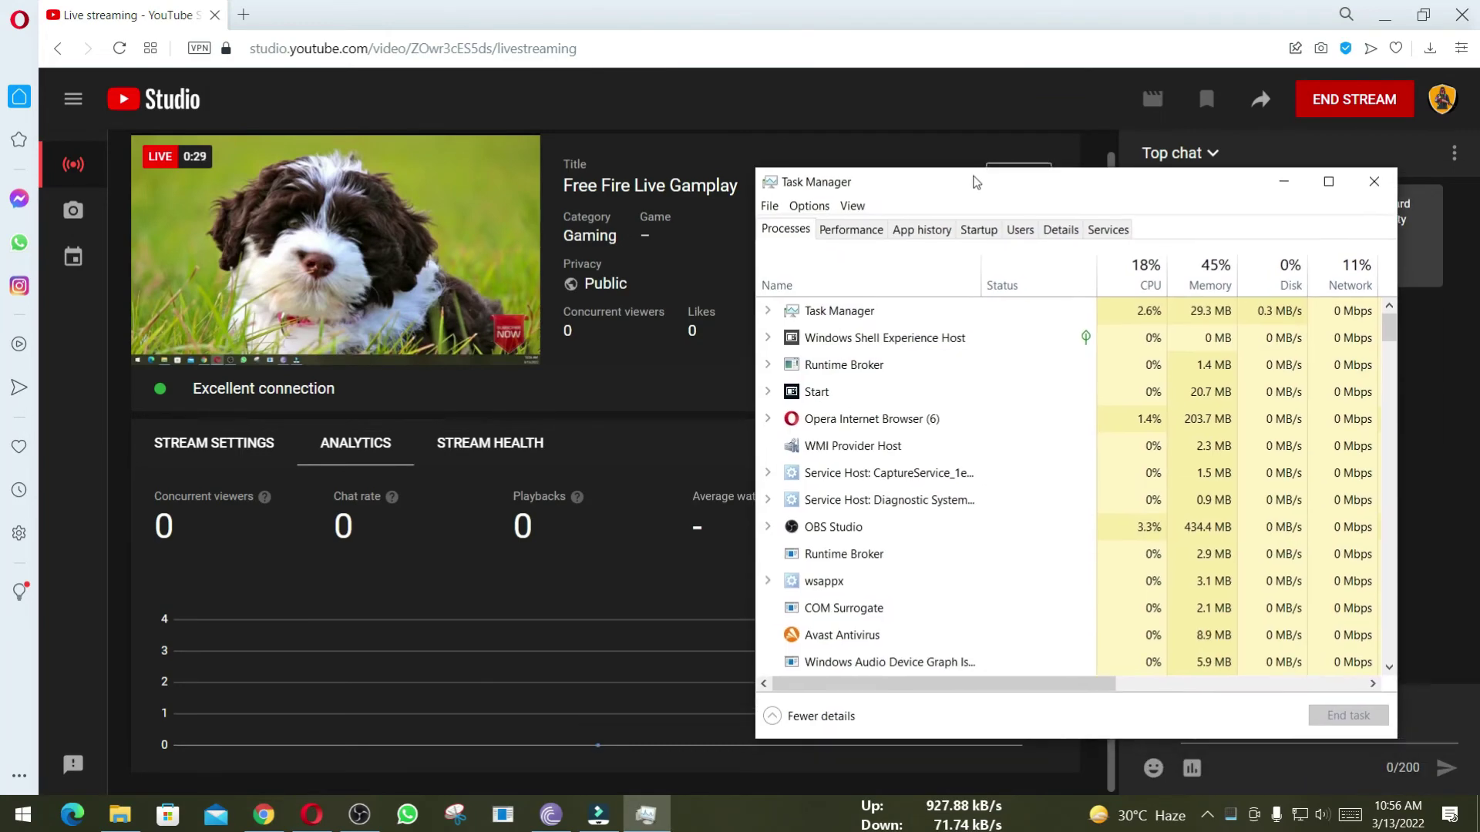
{"action": "left_click_drag", "start_coordinate": [966, 184], "coordinate": [894, 121]}
Show Task Manager's Ethernet performance graph, uploading about 7.4 Mbps while streaming.
{"action": "left_click", "coordinate": [774, 168]}
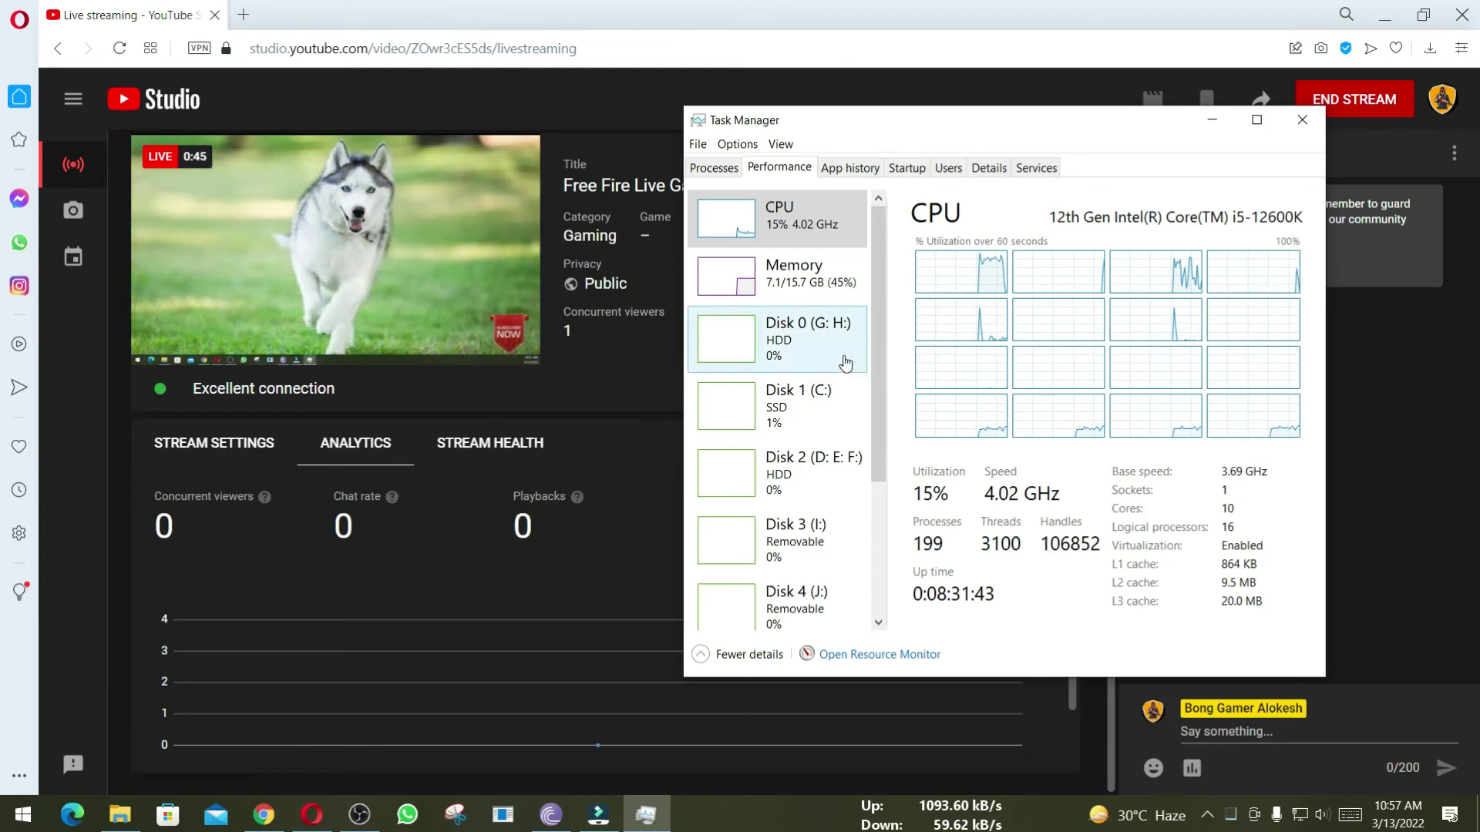
{"action": "left_click_drag", "start_coordinate": [876, 370], "coordinate": [840, 493]}
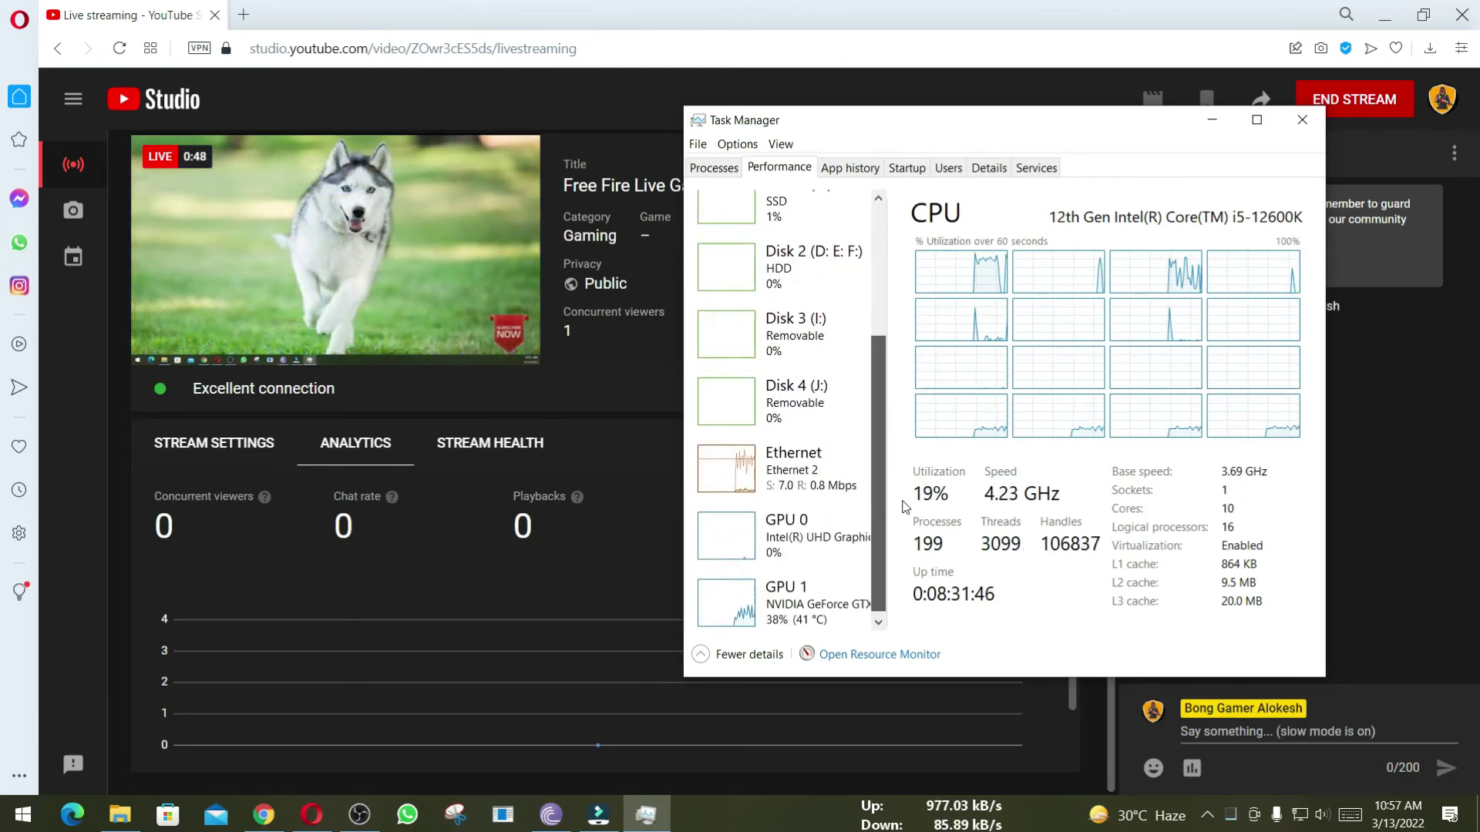
{"action": "left_click", "coordinate": [827, 491]}
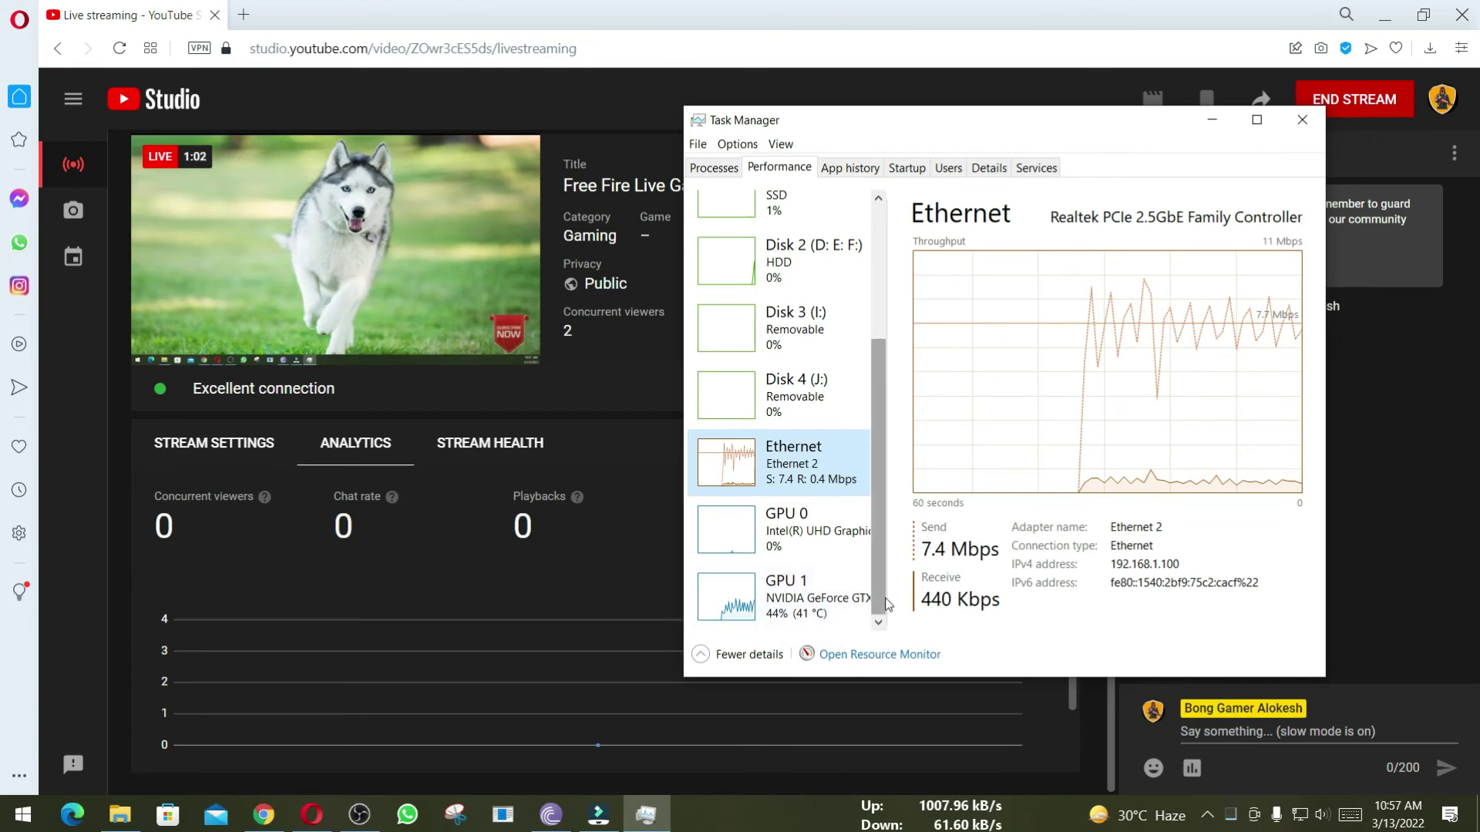
{"action": "scroll", "coordinate": [817, 462], "scroll_direction": "up", "scroll_amount": 3}
Return to Facebook Live Producer, dismiss the Start a raid dialog, then go back to YouTube Studio.
{"action": "key", "text": "alt+Tab"}
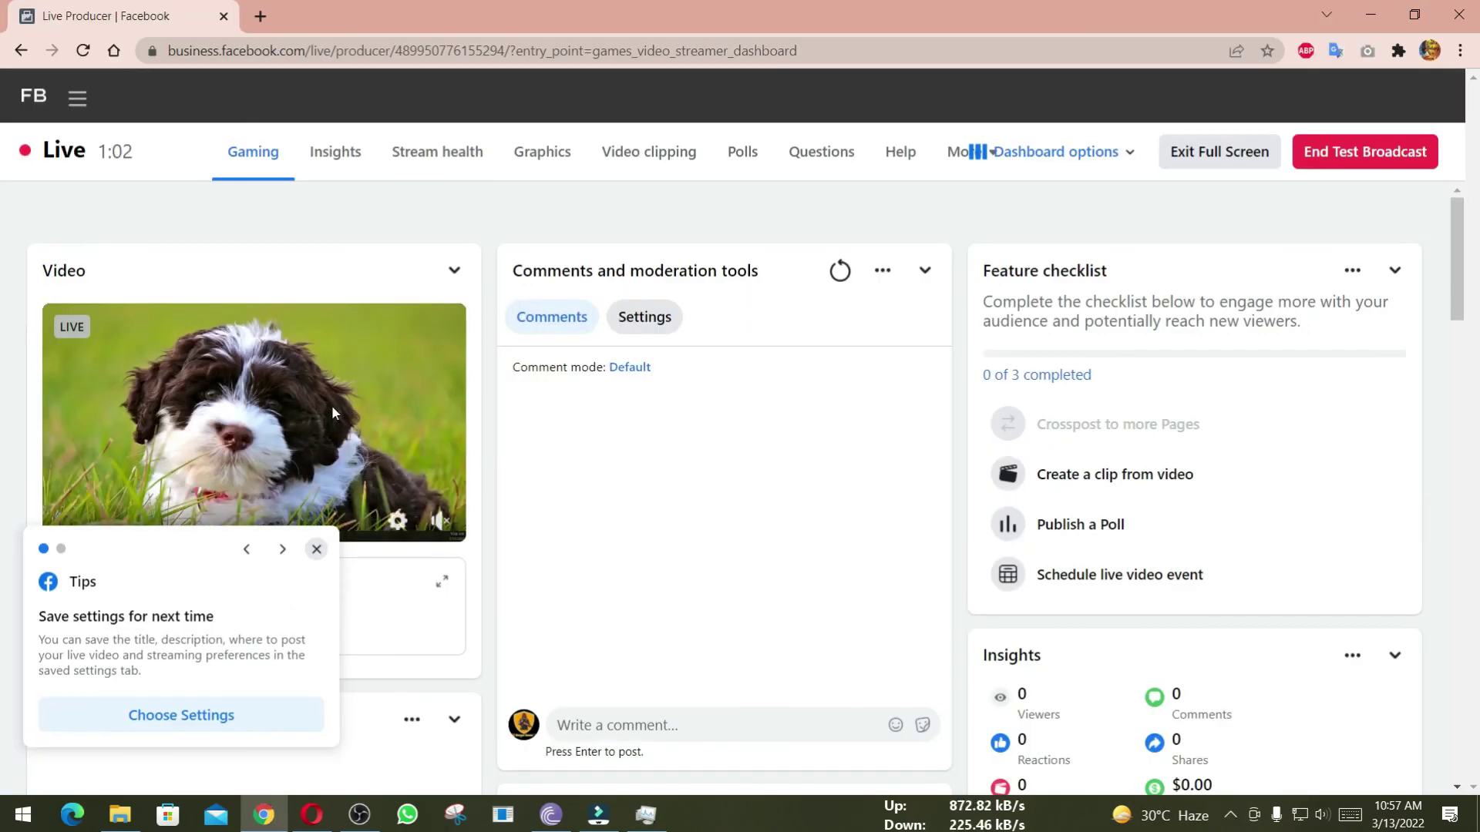
{"action": "left_click", "coordinate": [1338, 152]}
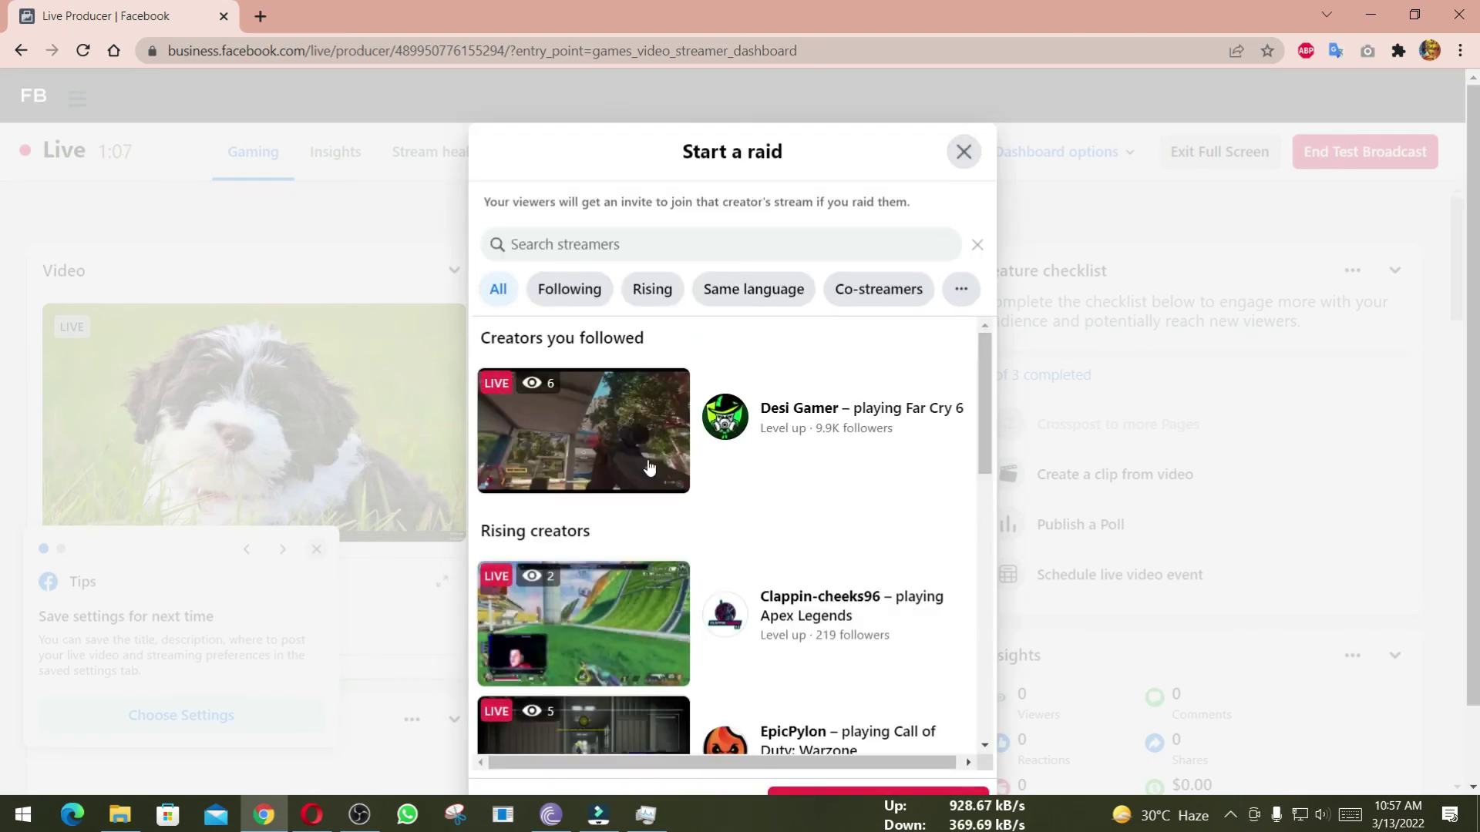
{"action": "left_click", "coordinate": [964, 152]}
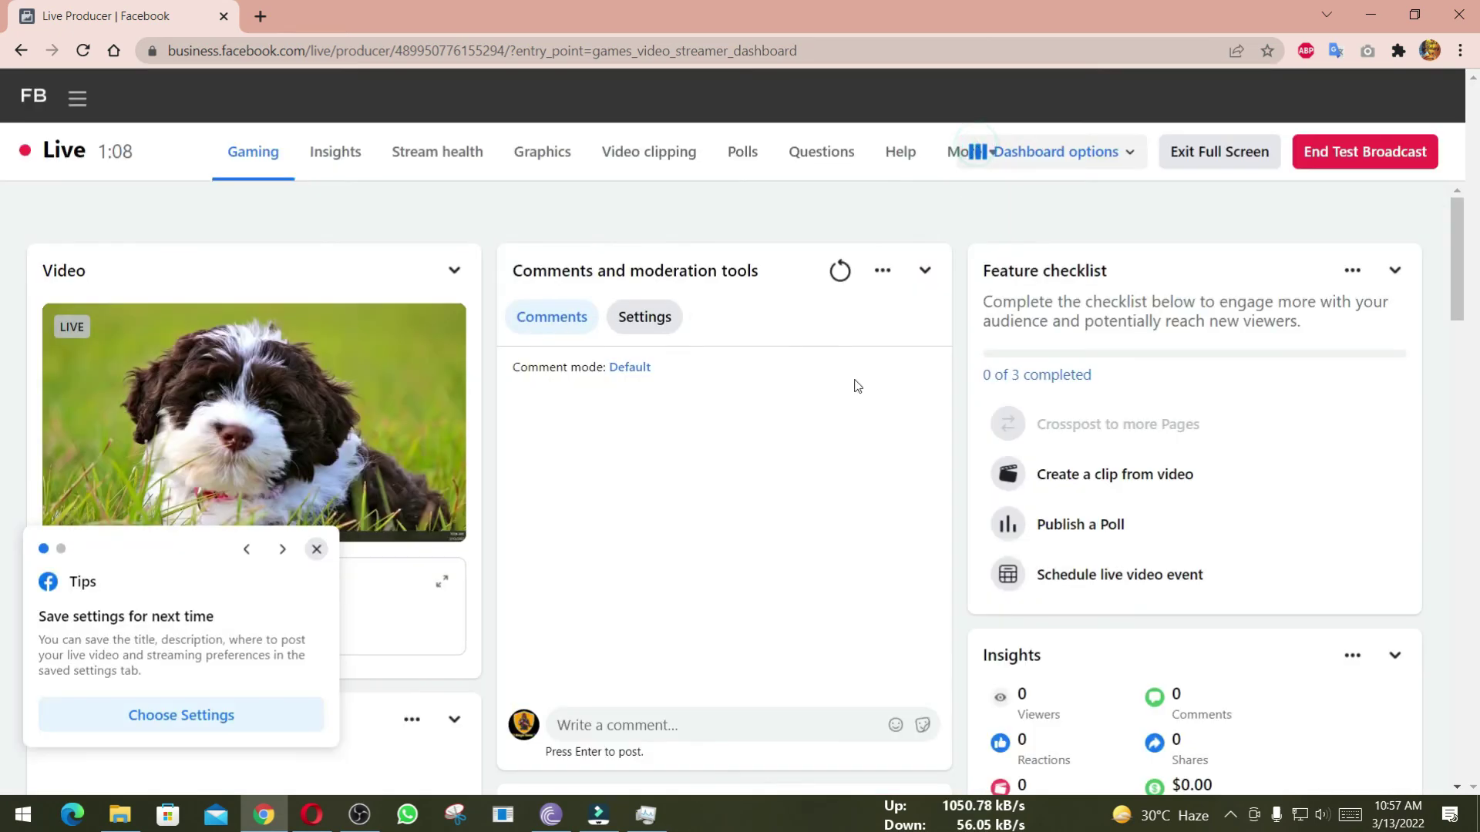
{"action": "left_click", "coordinate": [313, 815]}
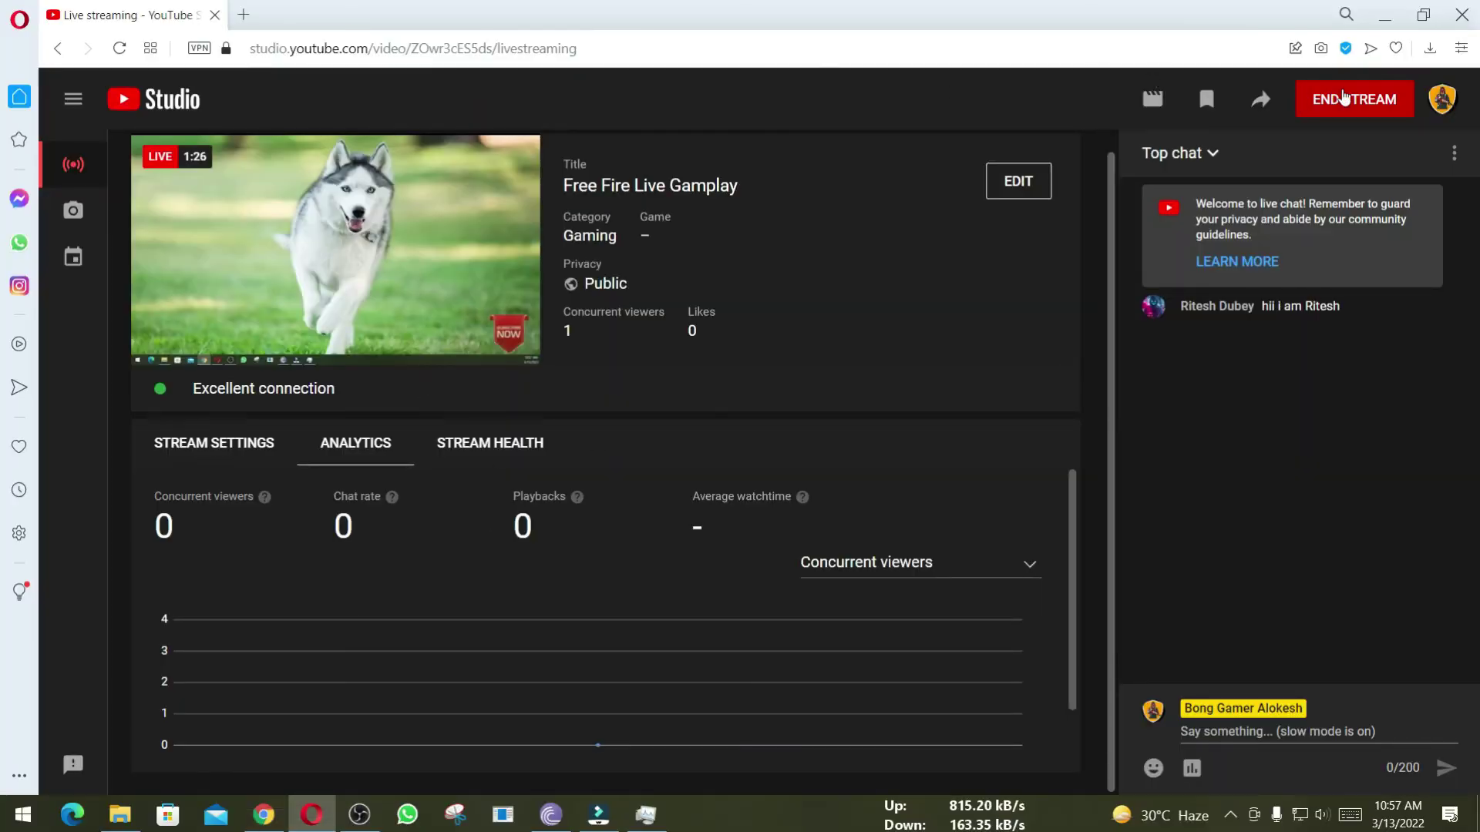
End the YouTube live stream and confirm, giving a 1:28 Stream Finished summary.
{"action": "left_click", "coordinate": [1342, 95]}
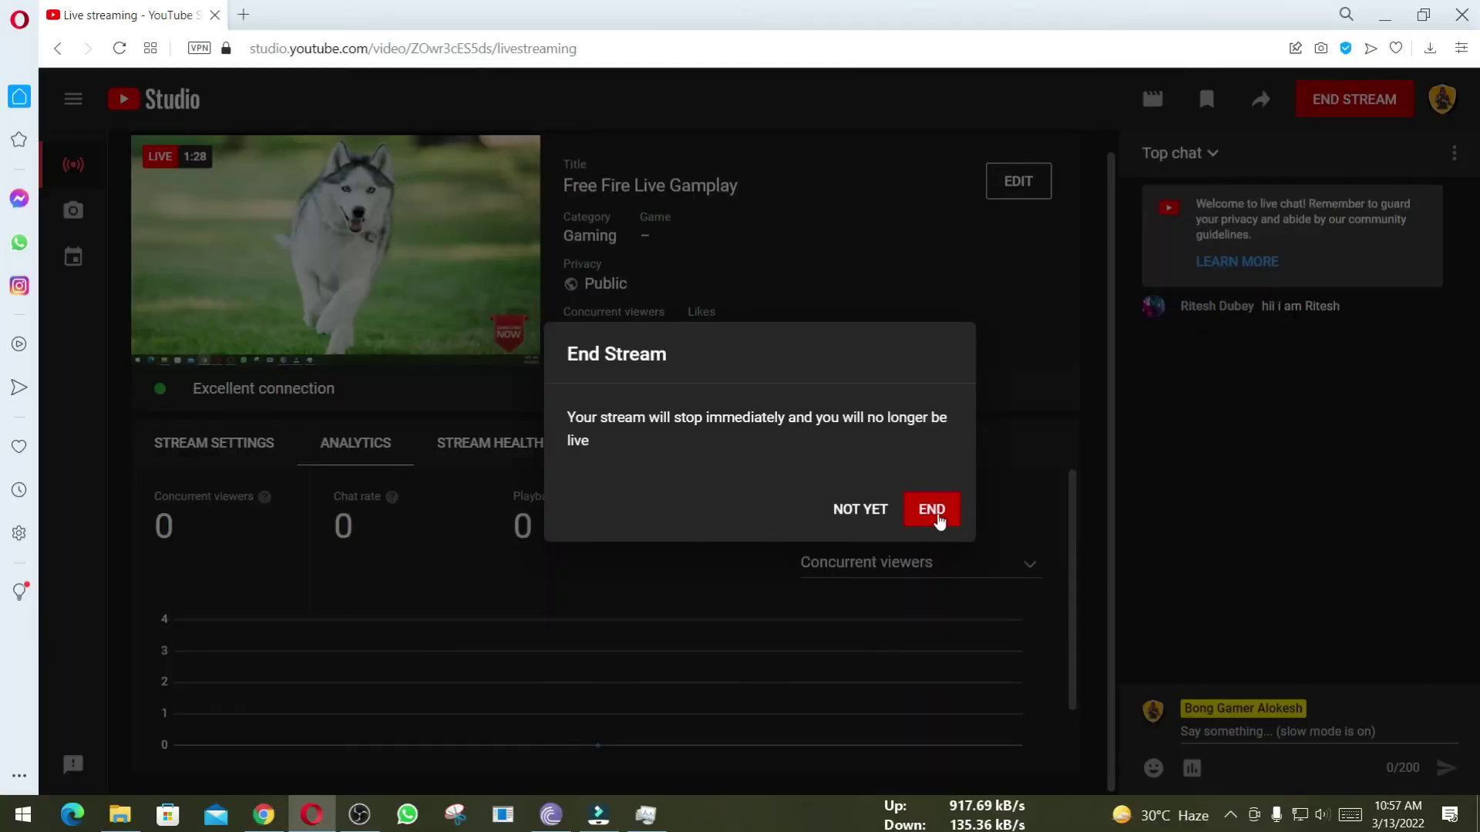
{"action": "left_click", "coordinate": [933, 511]}
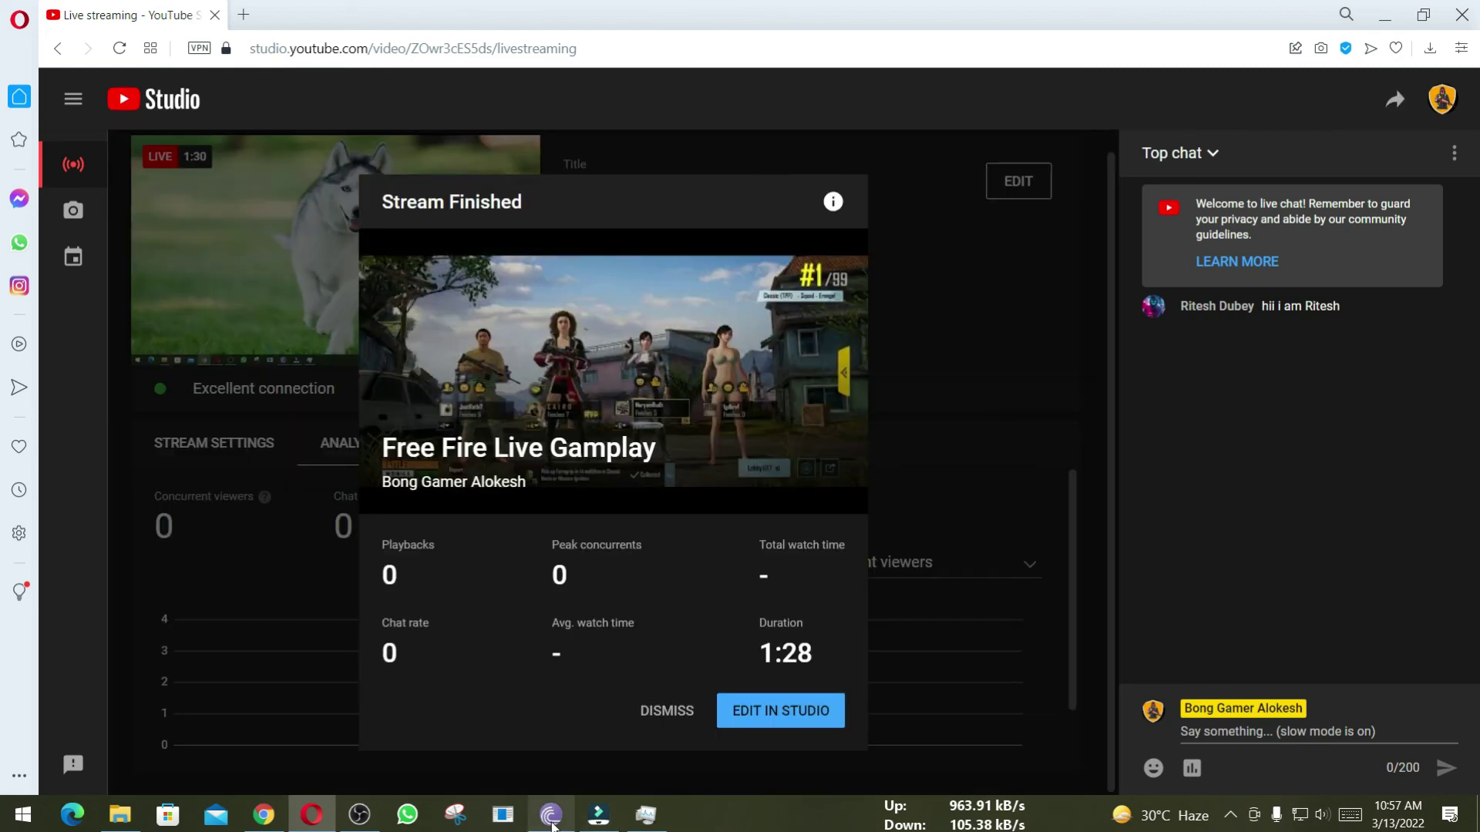